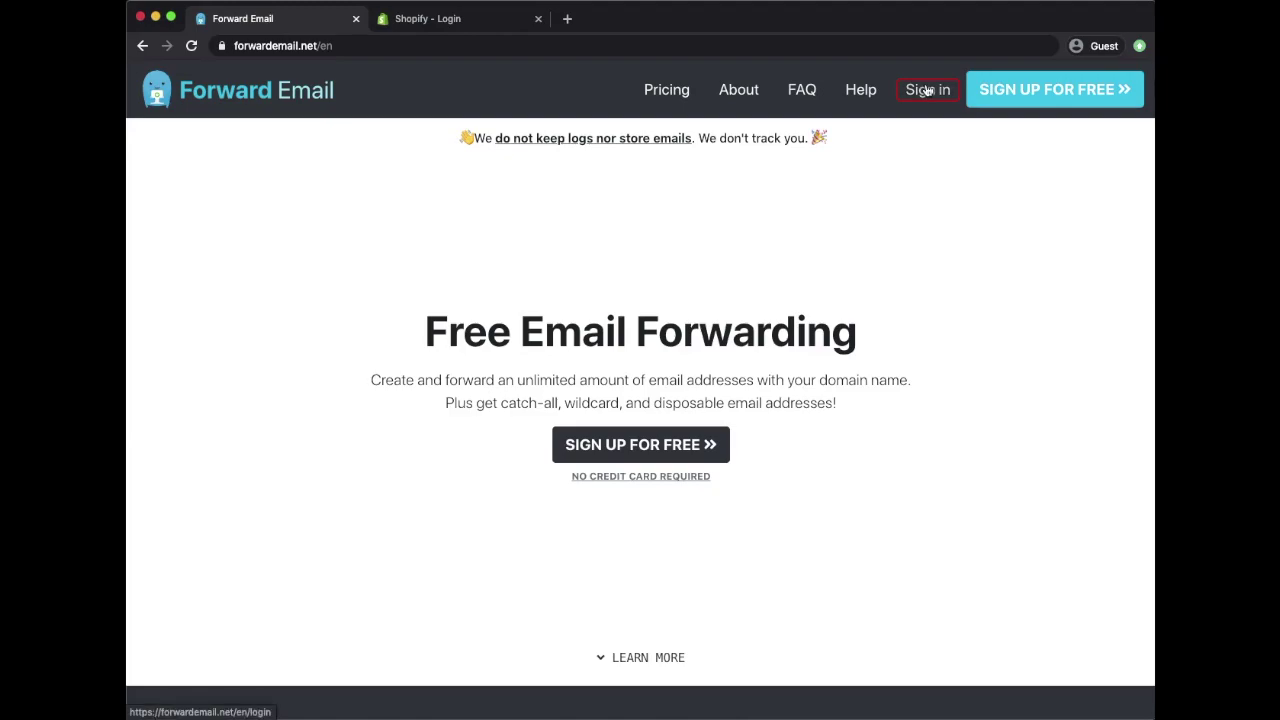
Step: Sign in to Forward Email with the account e-mail and password
{"action": "left_click", "coordinate": [925, 93]}
{"action": "left_click", "coordinate": [608, 293]}
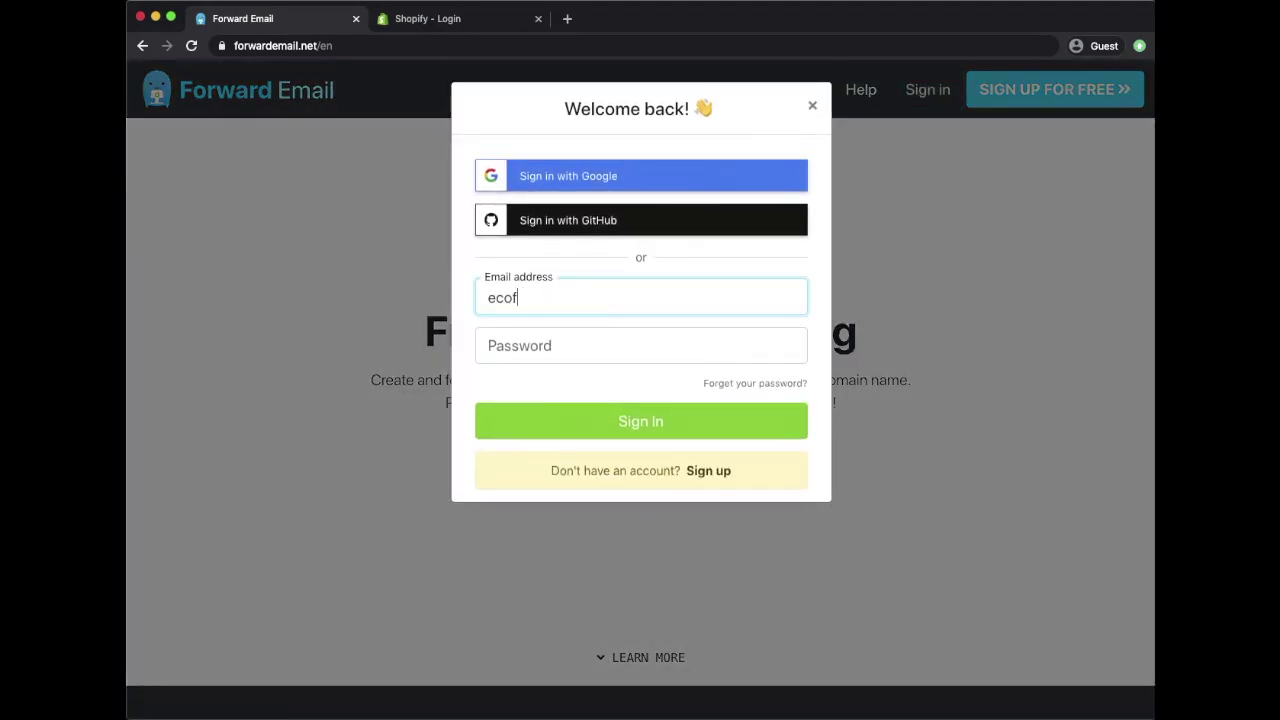
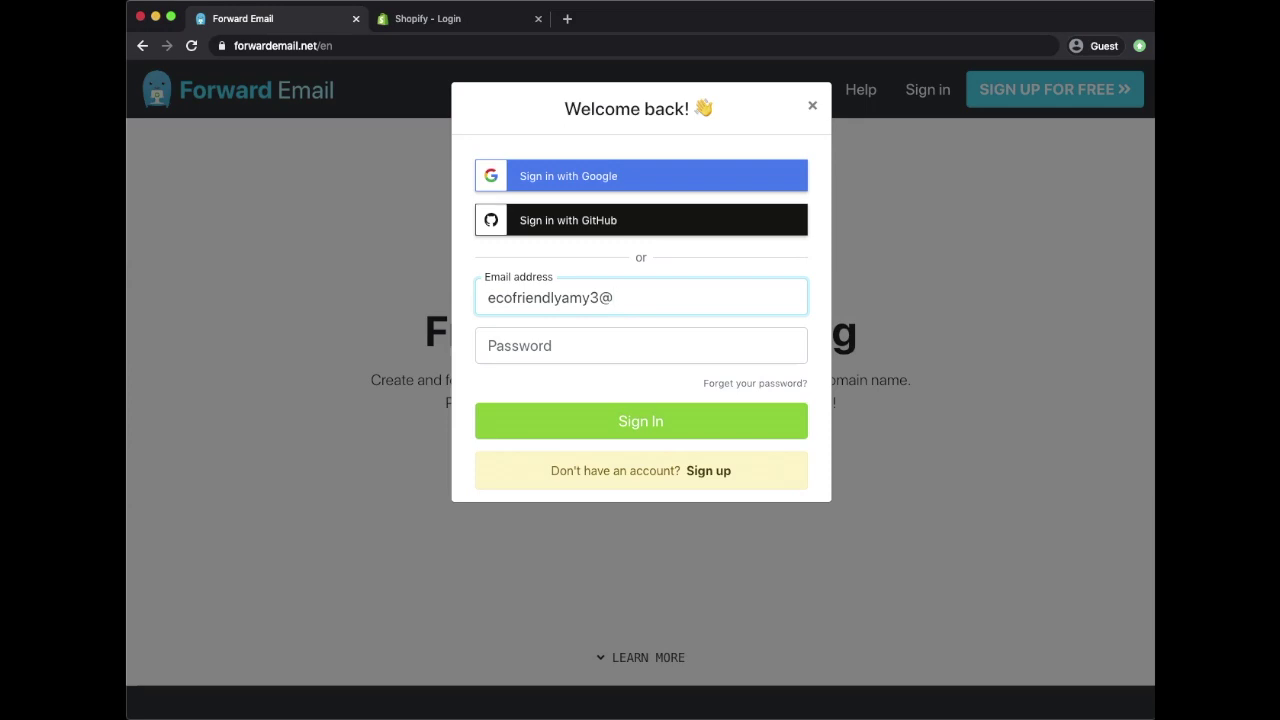
{"action": "left_click", "coordinate": [590, 358]}
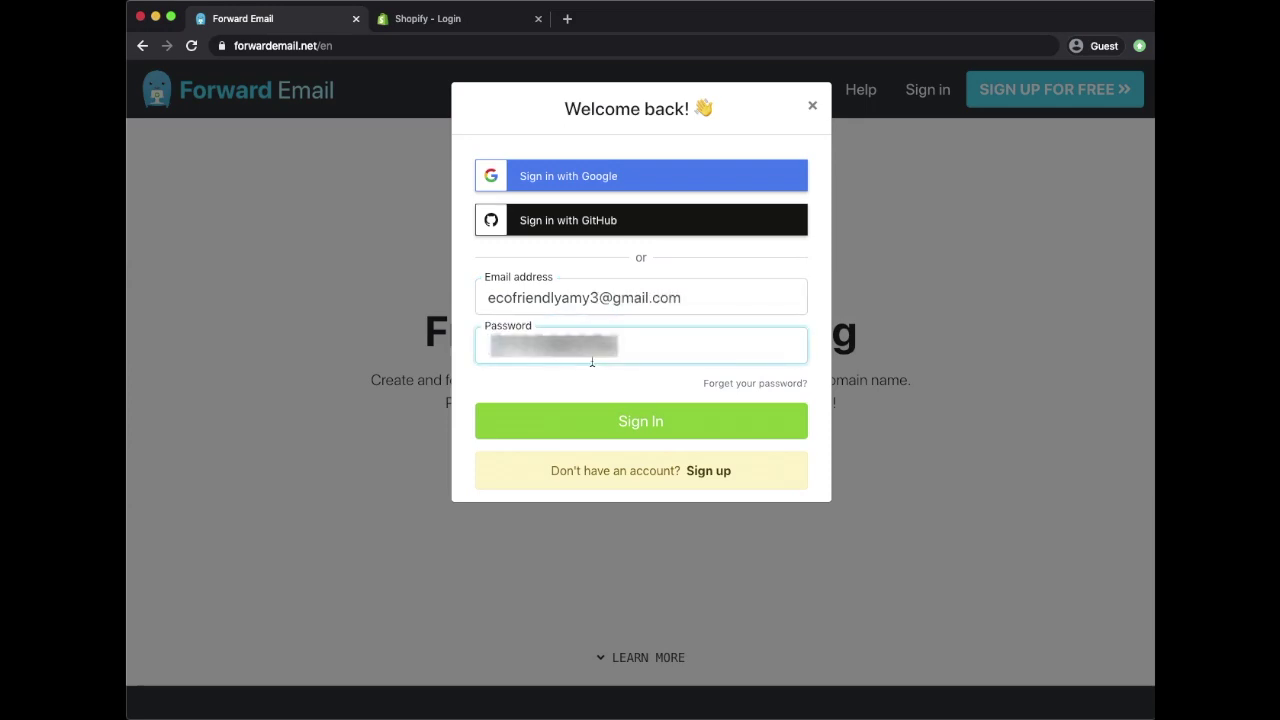
{"action": "left_click", "coordinate": [598, 412]}
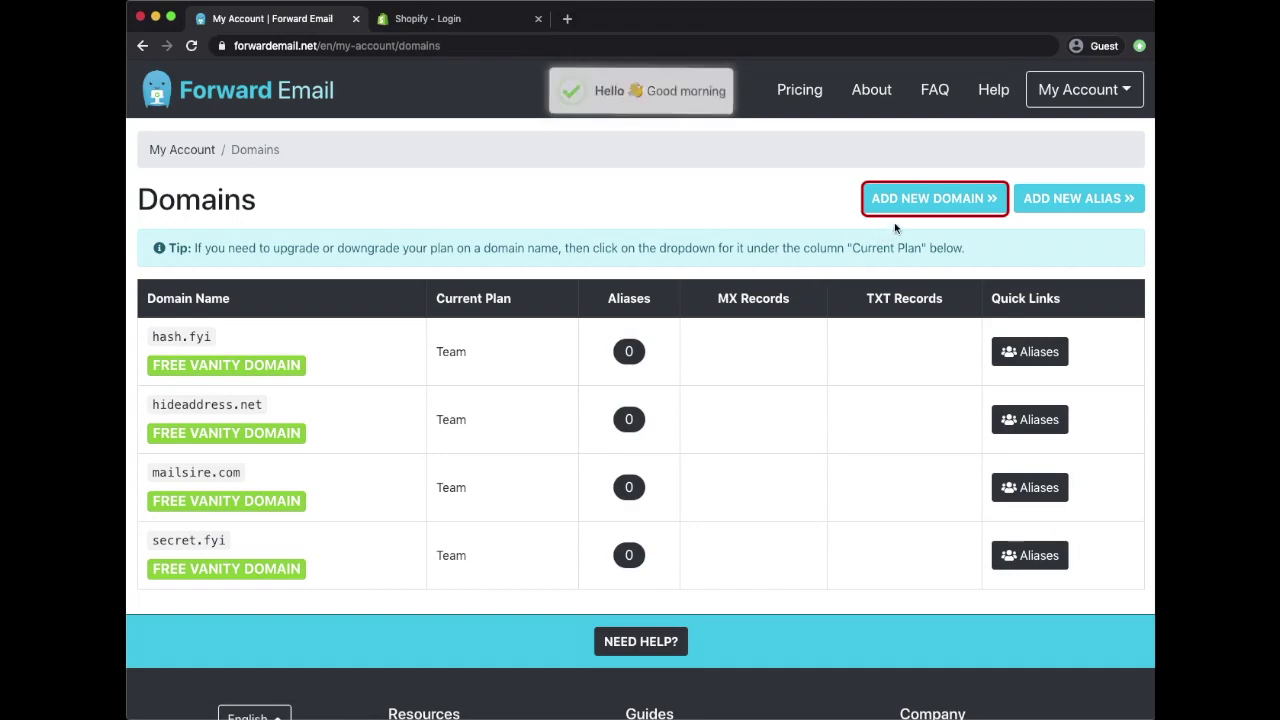
Step: Add ecofriendlyfits.com as a new domain in Forward Email
{"action": "left_click", "coordinate": [934, 198]}
{"action": "left_click", "coordinate": [704, 171]}
{"action": "type", "text": "ecofriendlyfits.com"}
{"action": "left_click", "coordinate": [686, 207]}
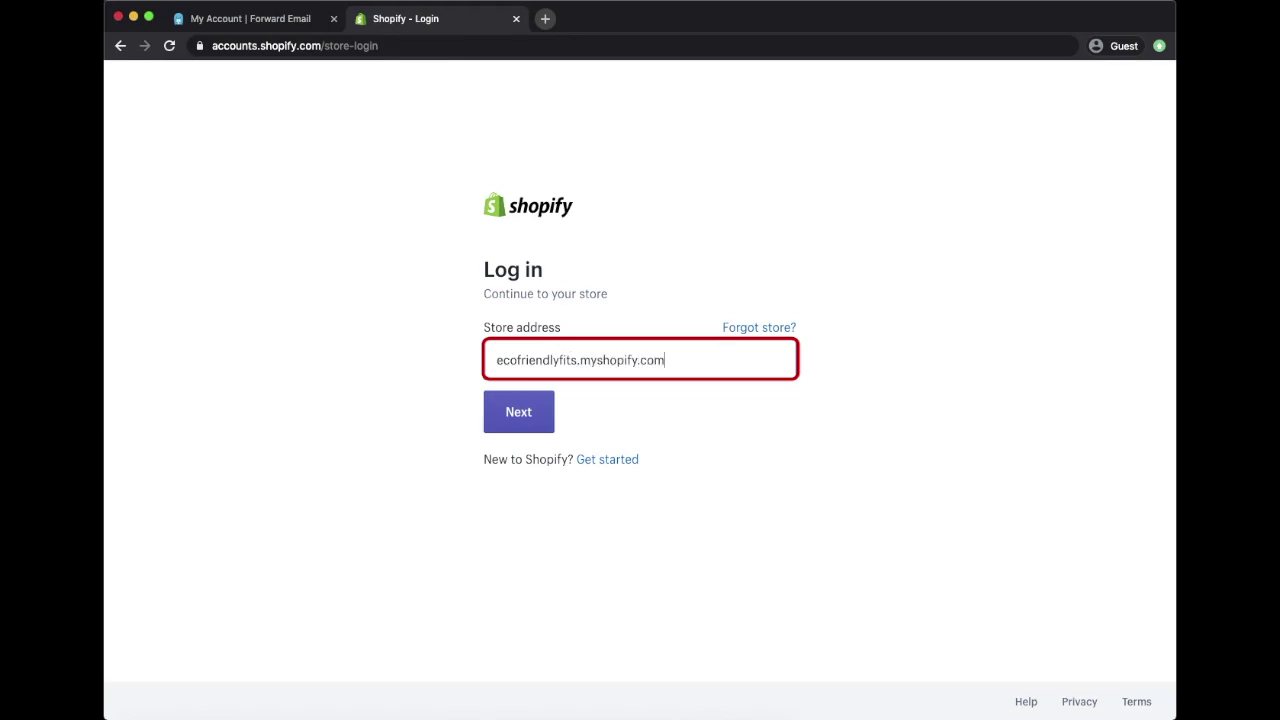
Step: Log in to ecofriendlyfits.myshopify.com with the account e-mail, password and both reCAPTCHA checks
{"action": "key", "text": "Tab"}
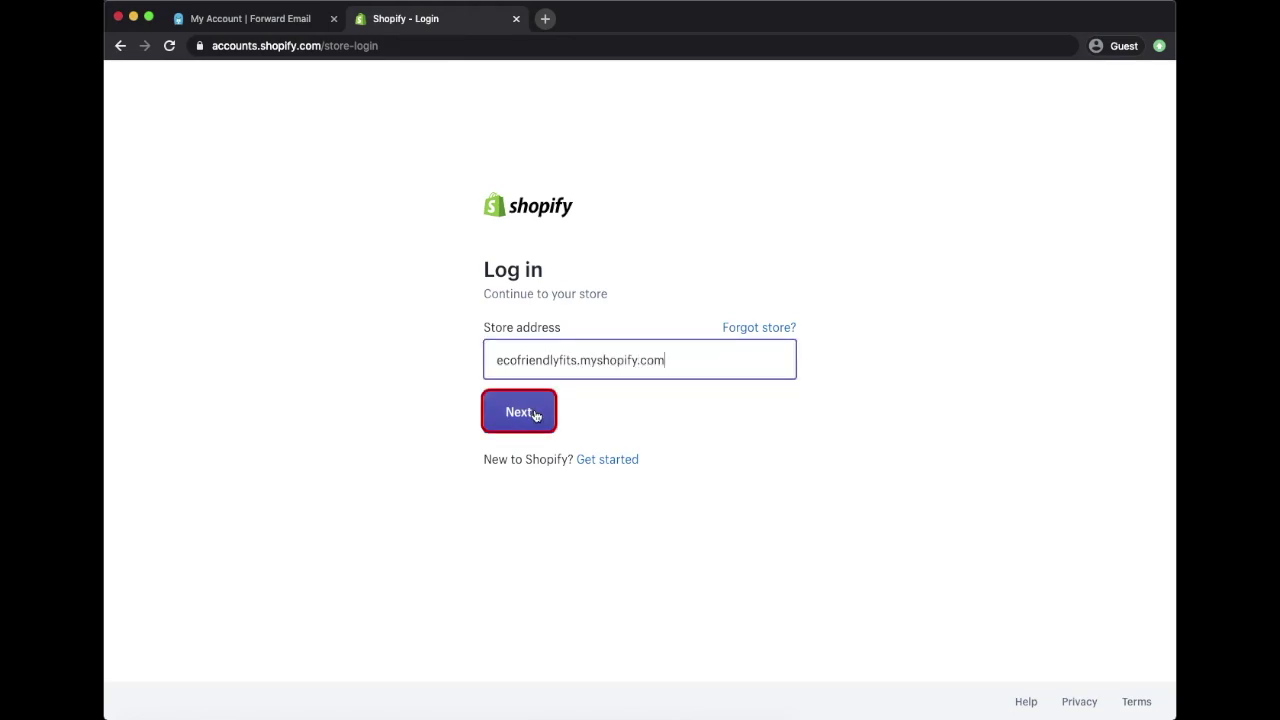
{"action": "left_click", "coordinate": [535, 415]}
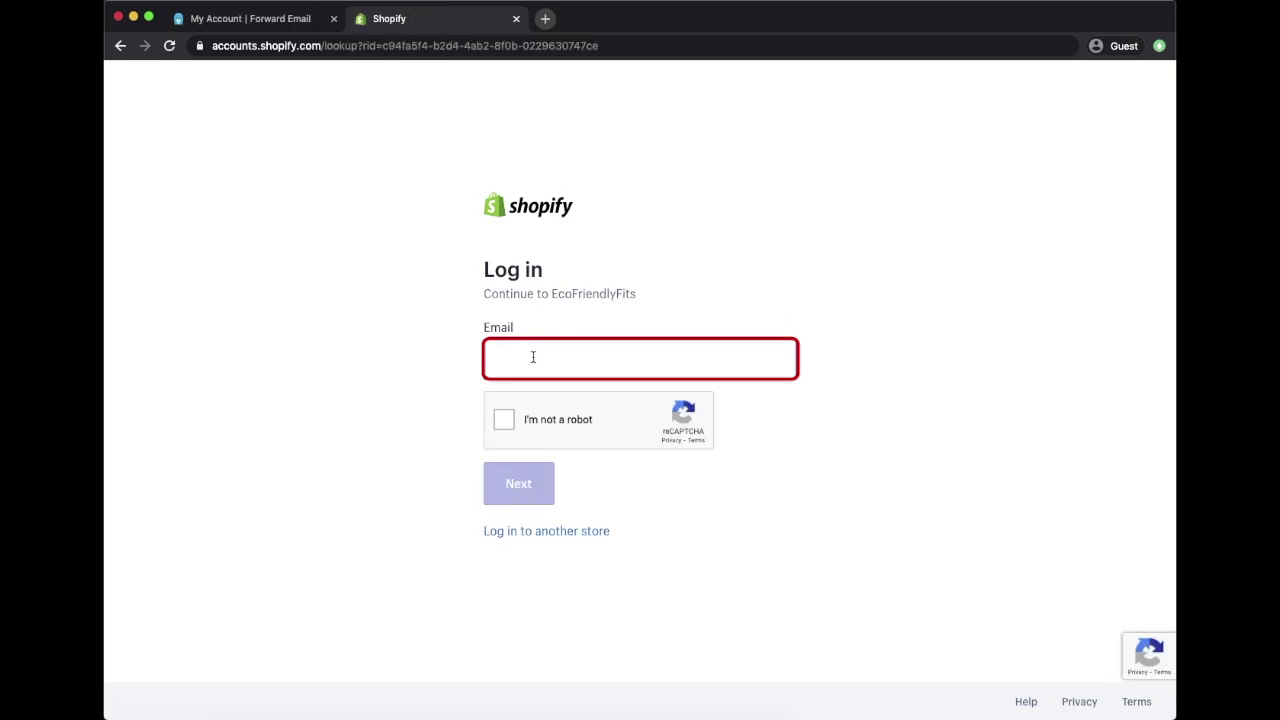
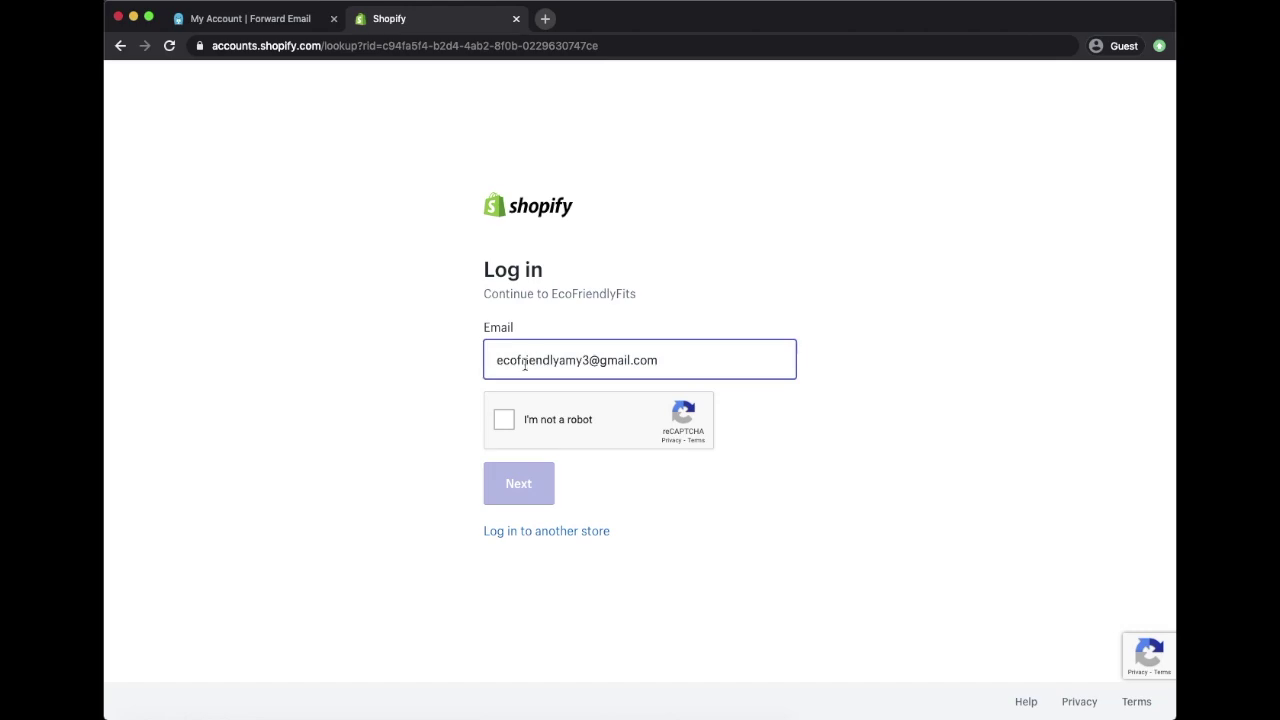
{"action": "left_click", "coordinate": [504, 419]}
{"action": "left_click", "coordinate": [542, 496]}
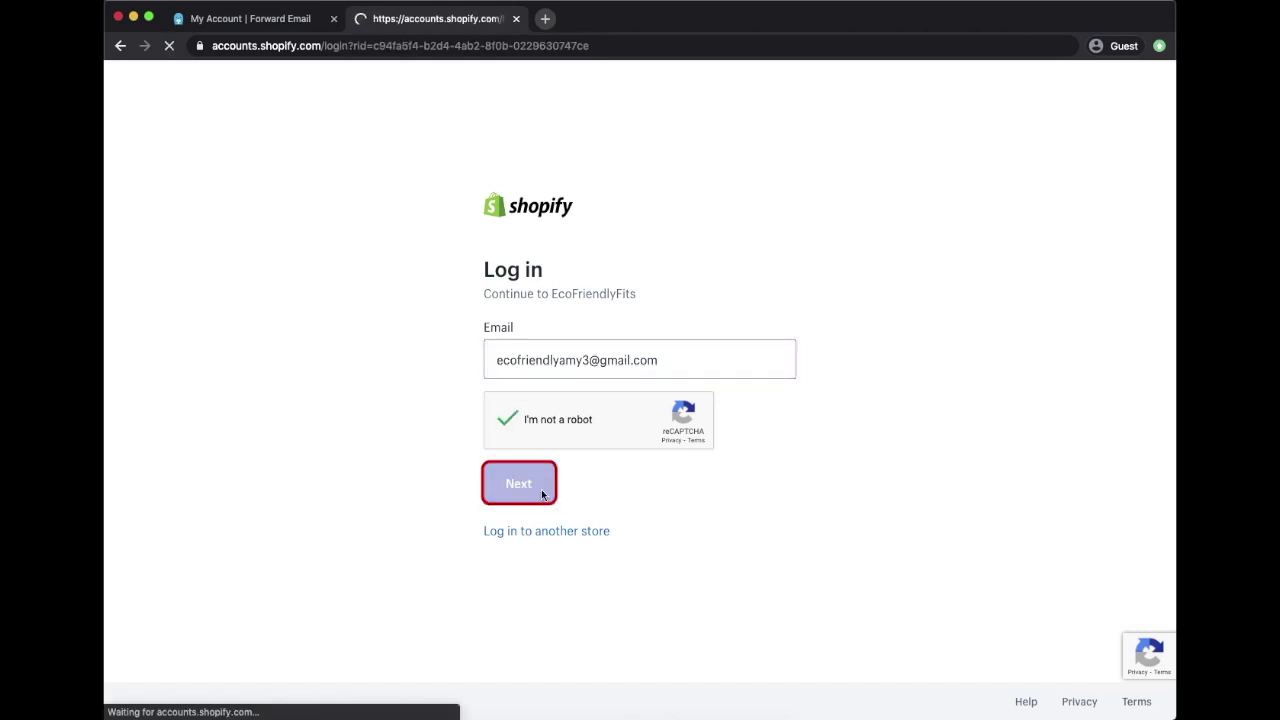
{"action": "key", "text": "super+v"}
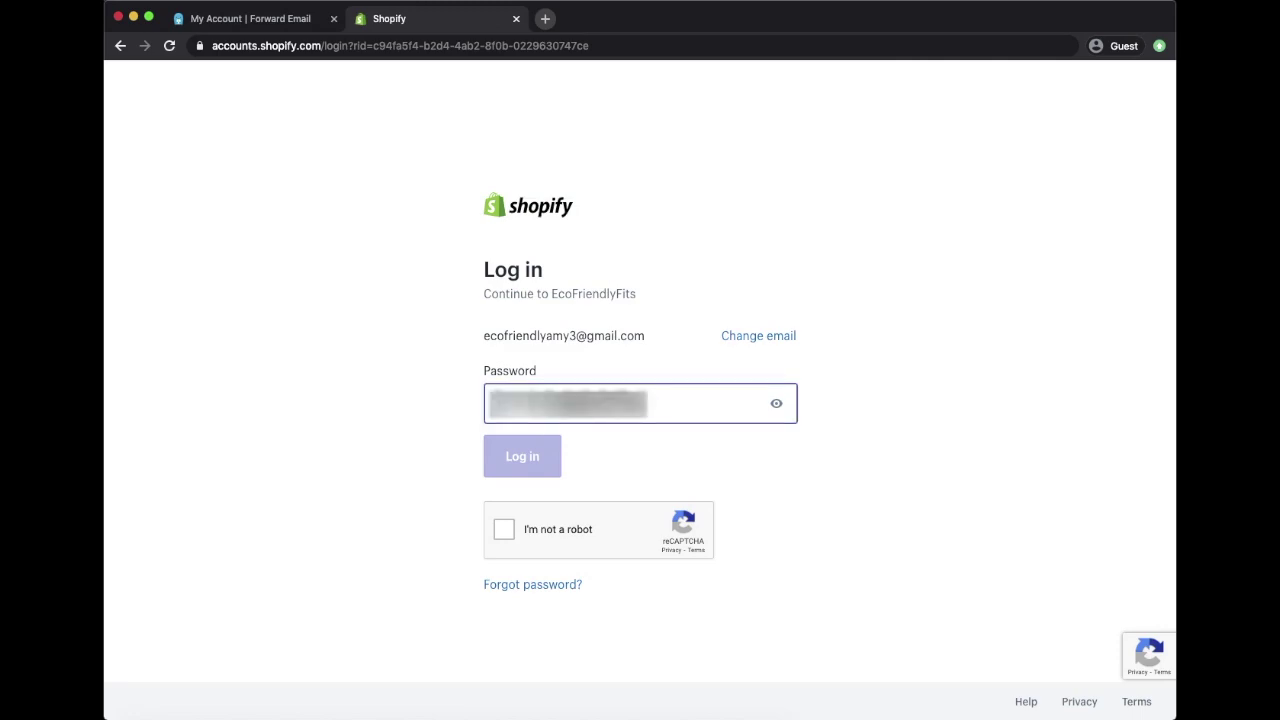
{"action": "left_click", "coordinate": [504, 529]}
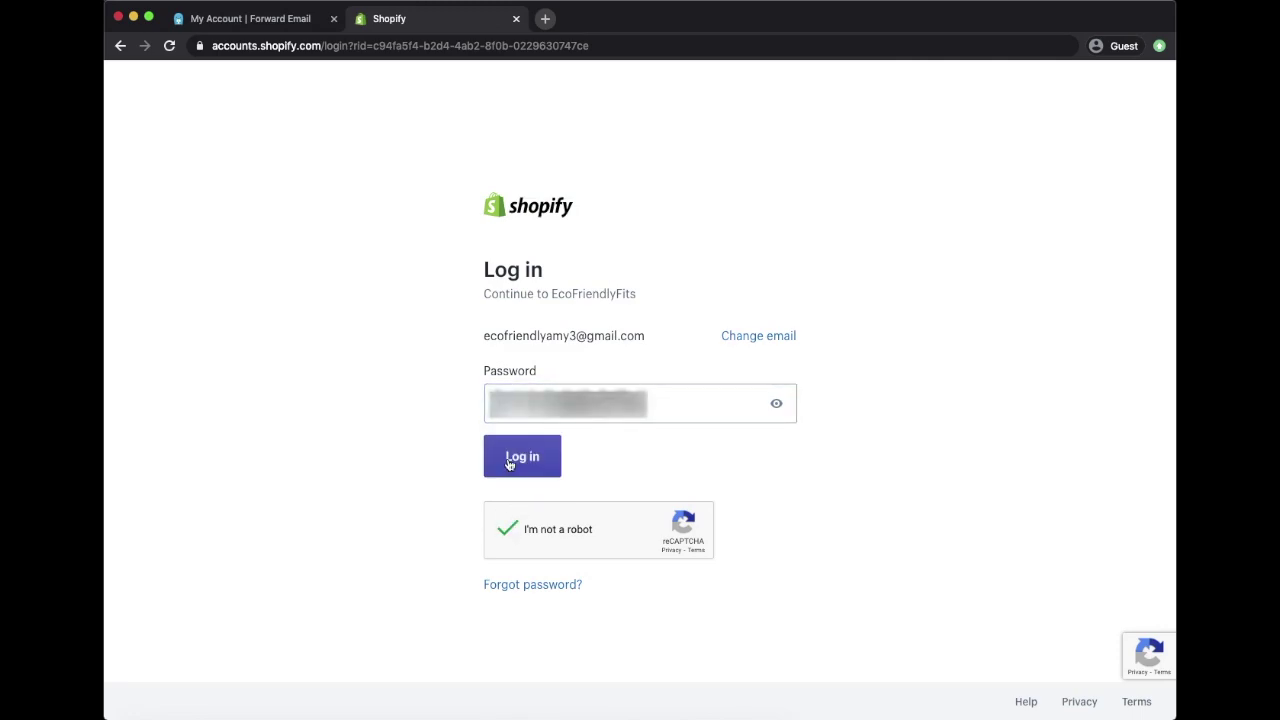
{"action": "left_click", "coordinate": [509, 460]}
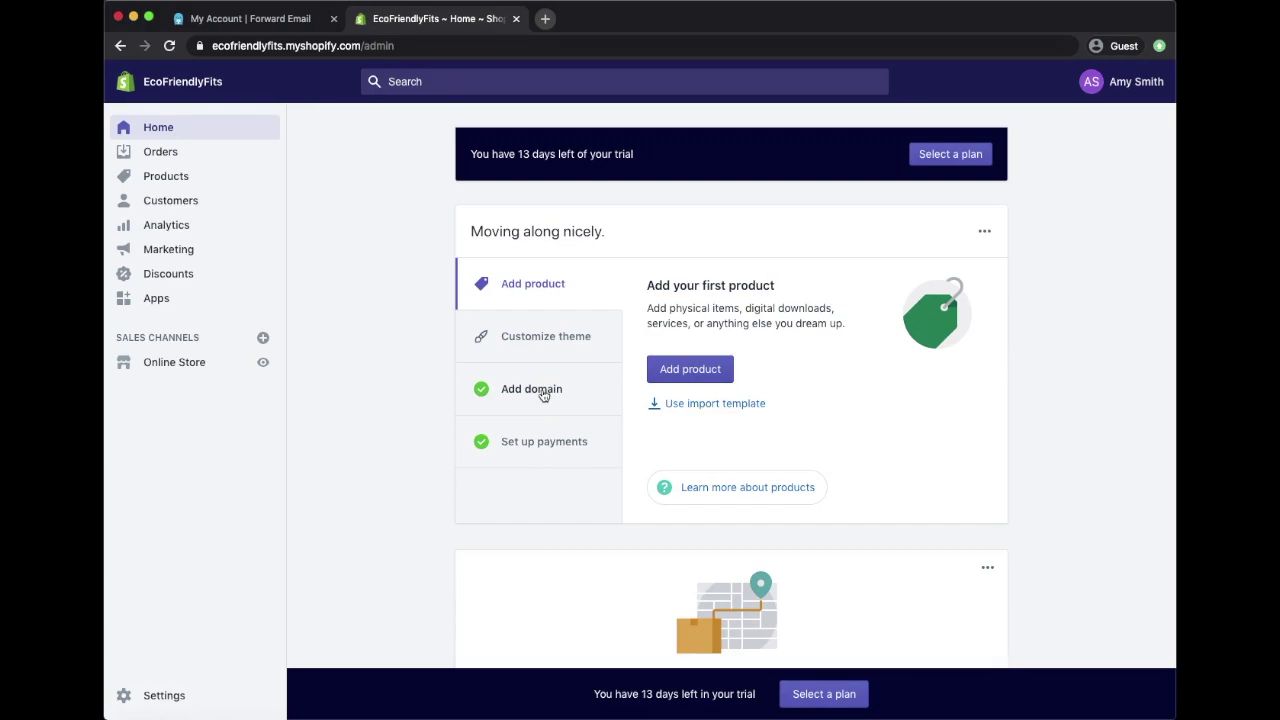
Step: Go from Add domain through the primary domain's settings to ecofriendlyfits.com's DNS settings
{"action": "left_click", "coordinate": [543, 393]}
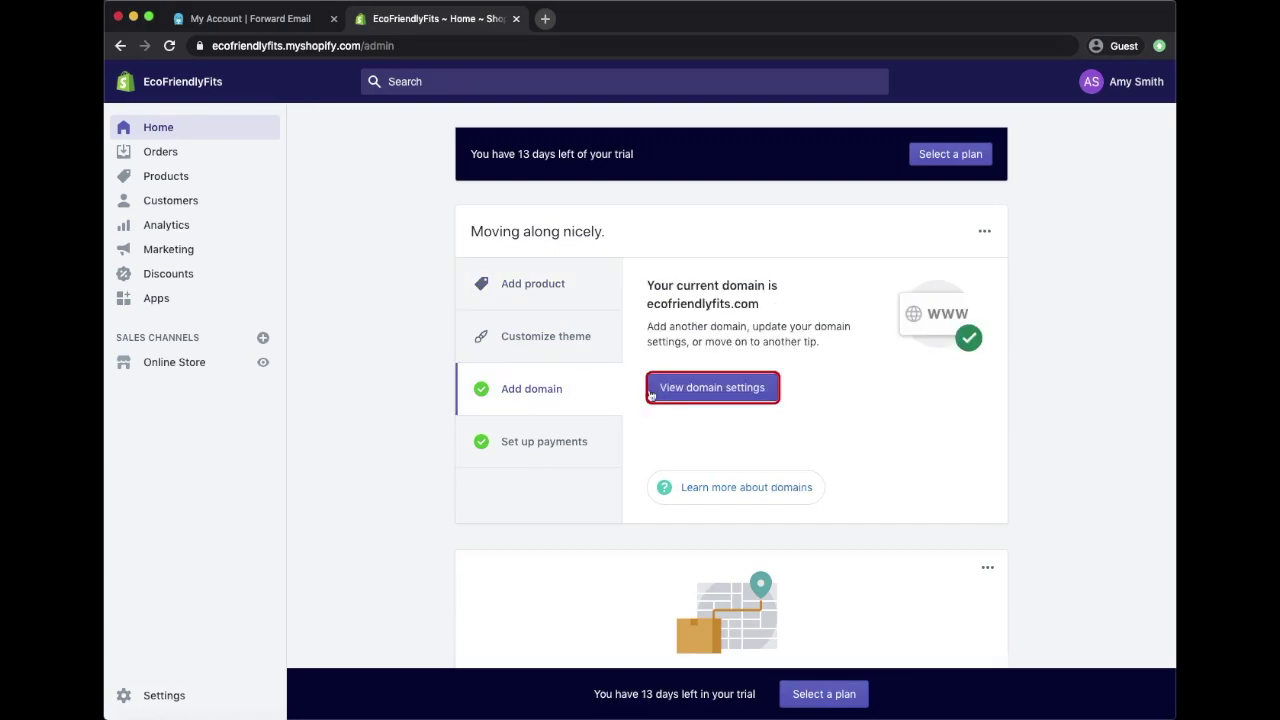
{"action": "left_click", "coordinate": [713, 388]}
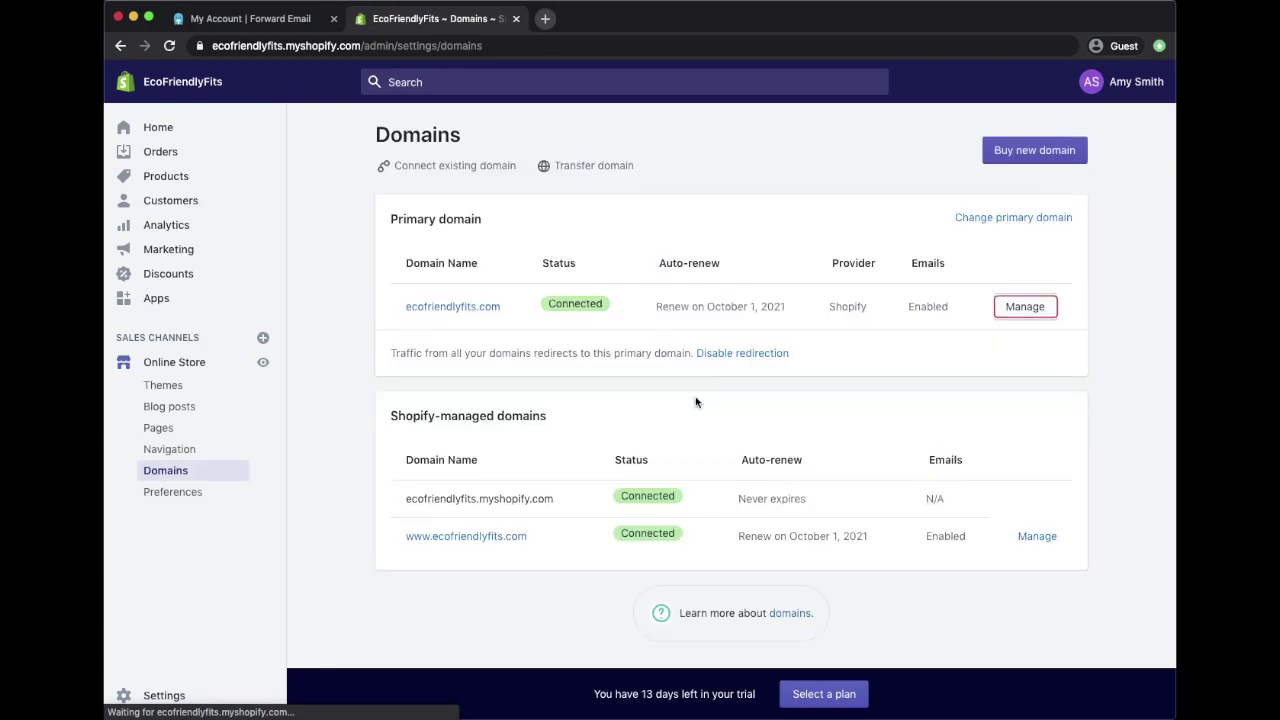
{"action": "left_click", "coordinate": [1024, 308]}
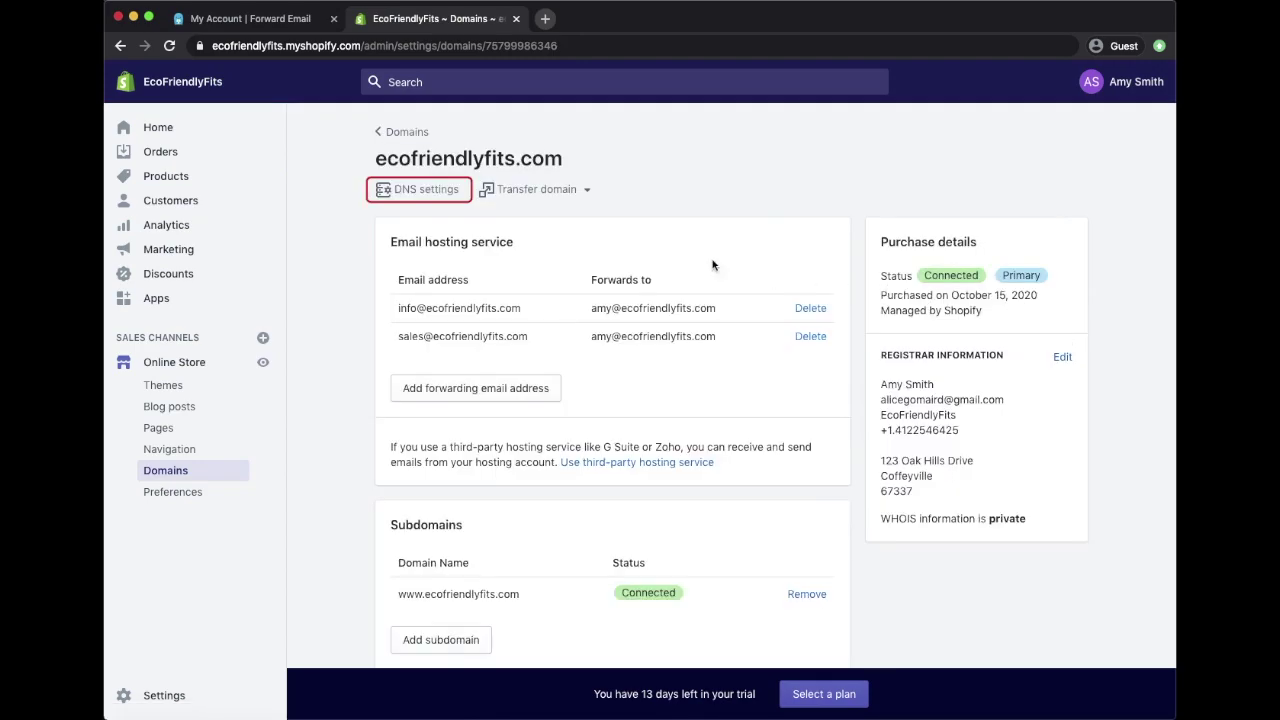
{"action": "left_click", "coordinate": [403, 197]}
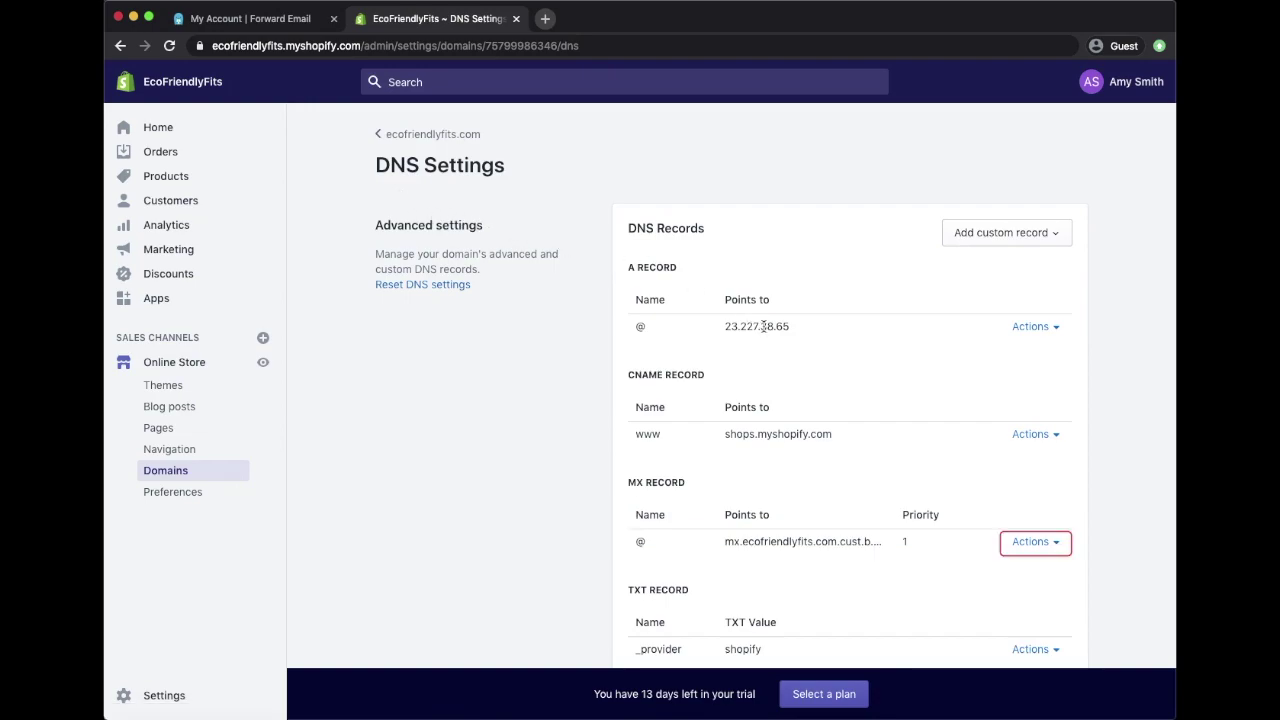
Step: Delete the existing MX record from ecofriendlyfits.com's DNS
{"action": "left_click", "coordinate": [1040, 543]}
{"action": "left_click", "coordinate": [1018, 601]}
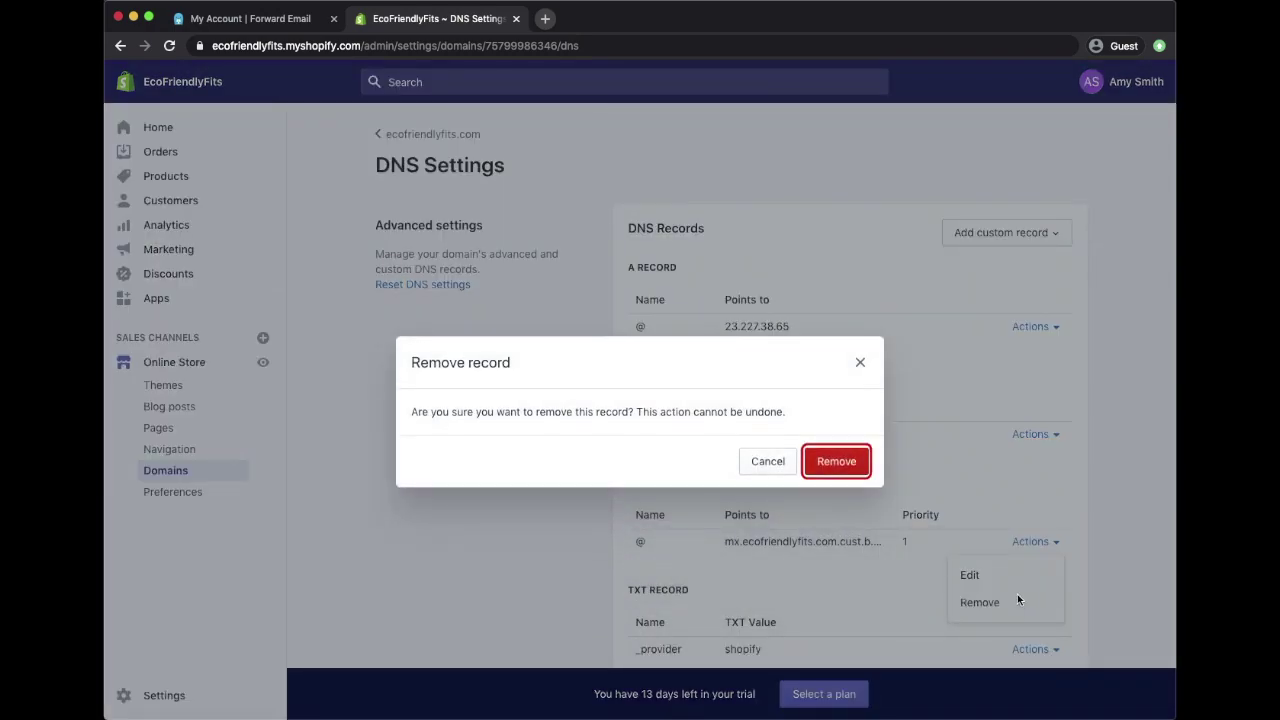
{"action": "left_click", "coordinate": [846, 466]}
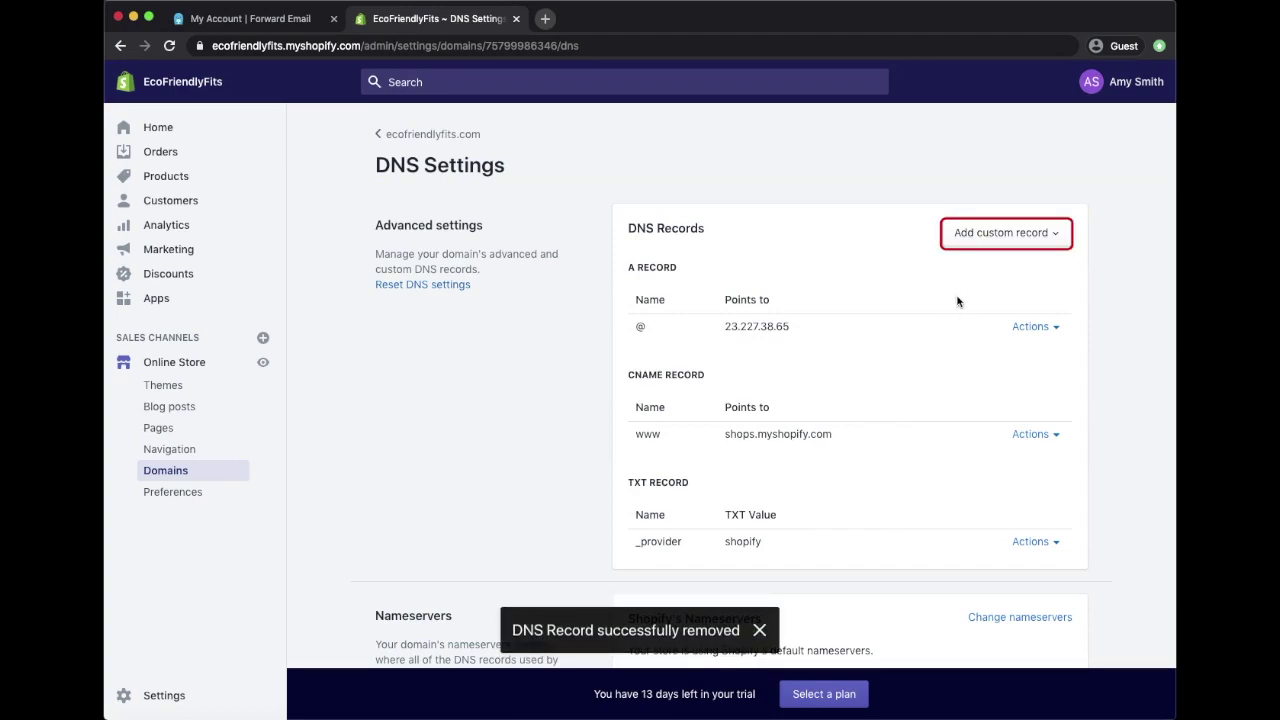
Step: Add an MX record with name @, pointing to mx1.forwardemail.net, priority 10
{"action": "left_click", "coordinate": [985, 235]}
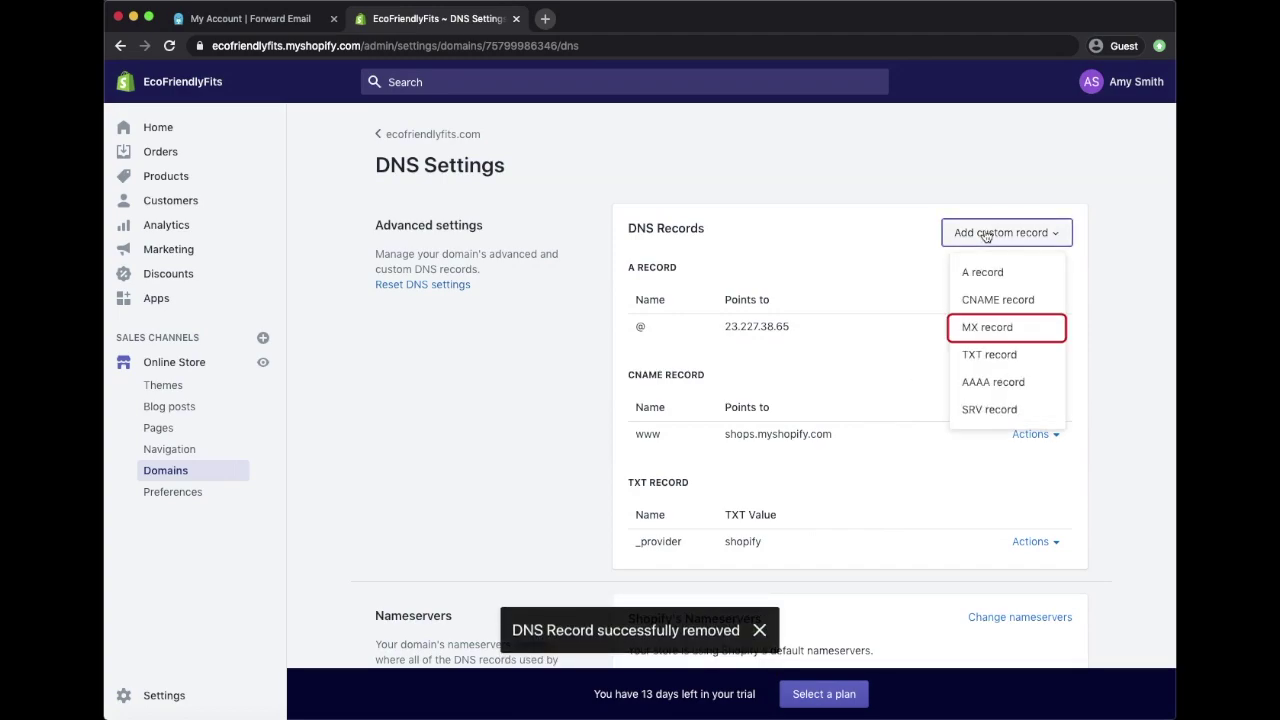
{"action": "left_click", "coordinate": [1003, 329]}
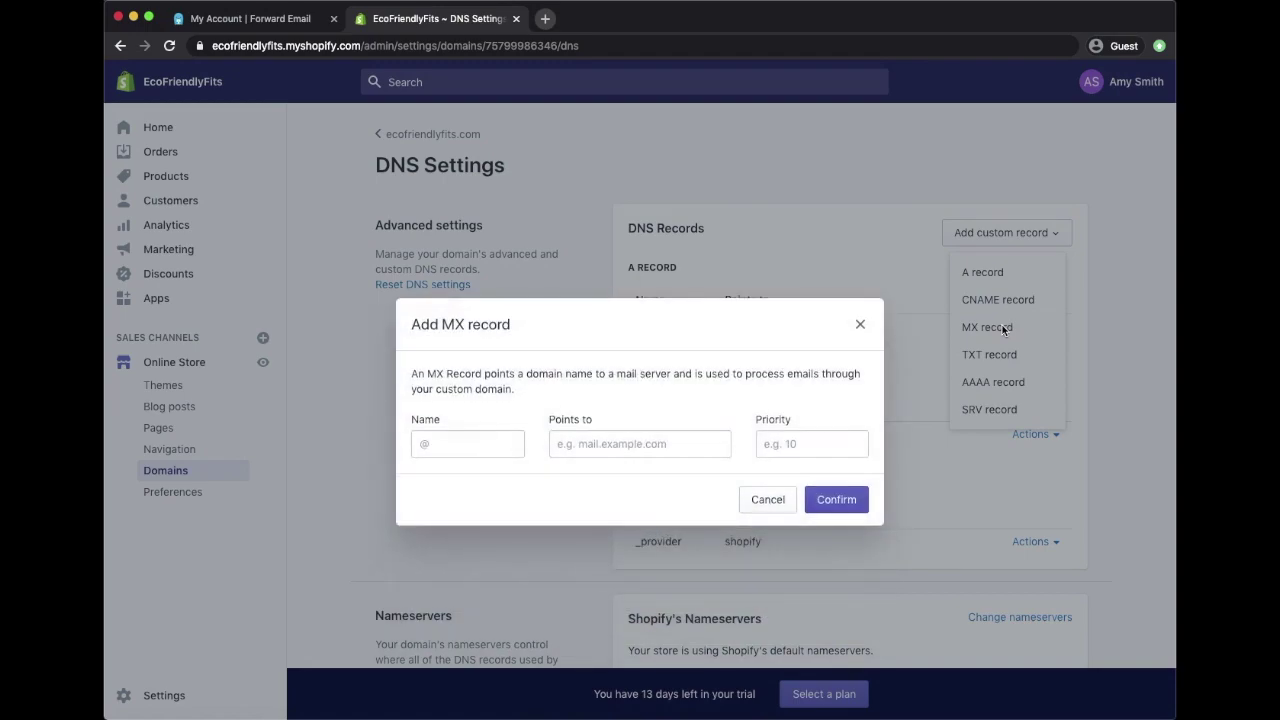
{"action": "type", "text": "@"}
{"action": "left_click", "coordinate": [598, 450]}
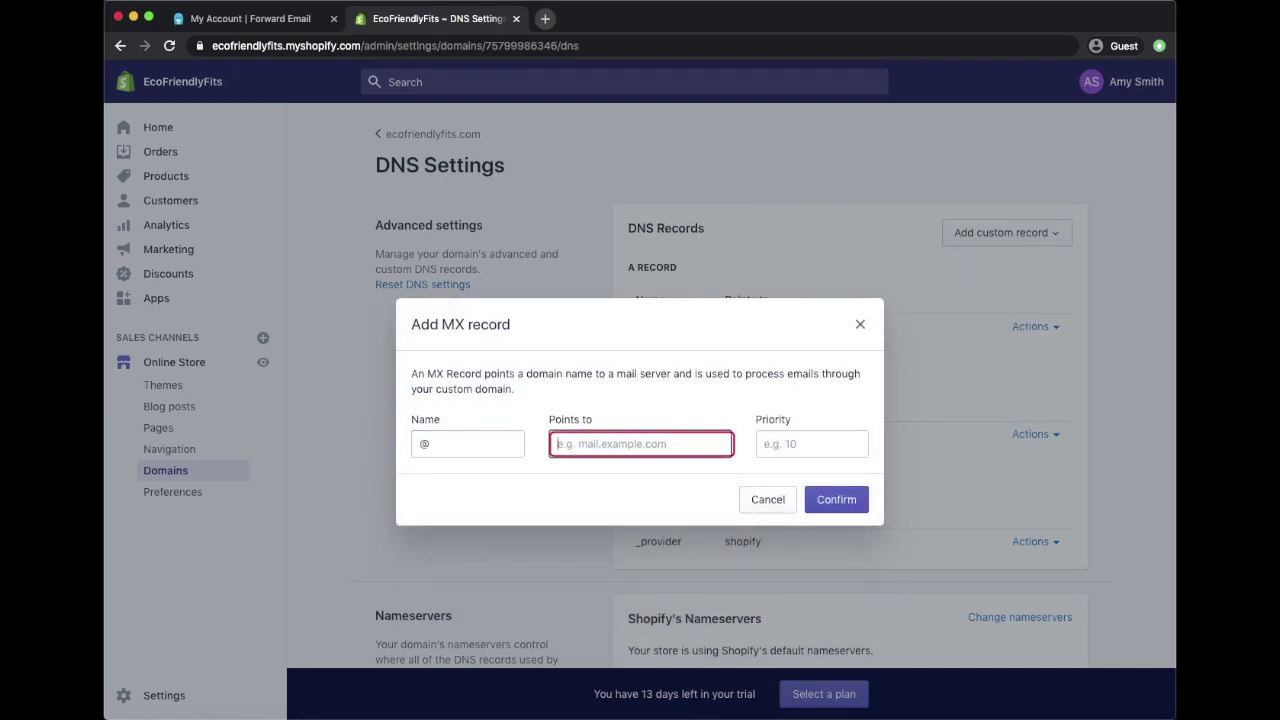
{"action": "type", "text": "mx1.fo"}
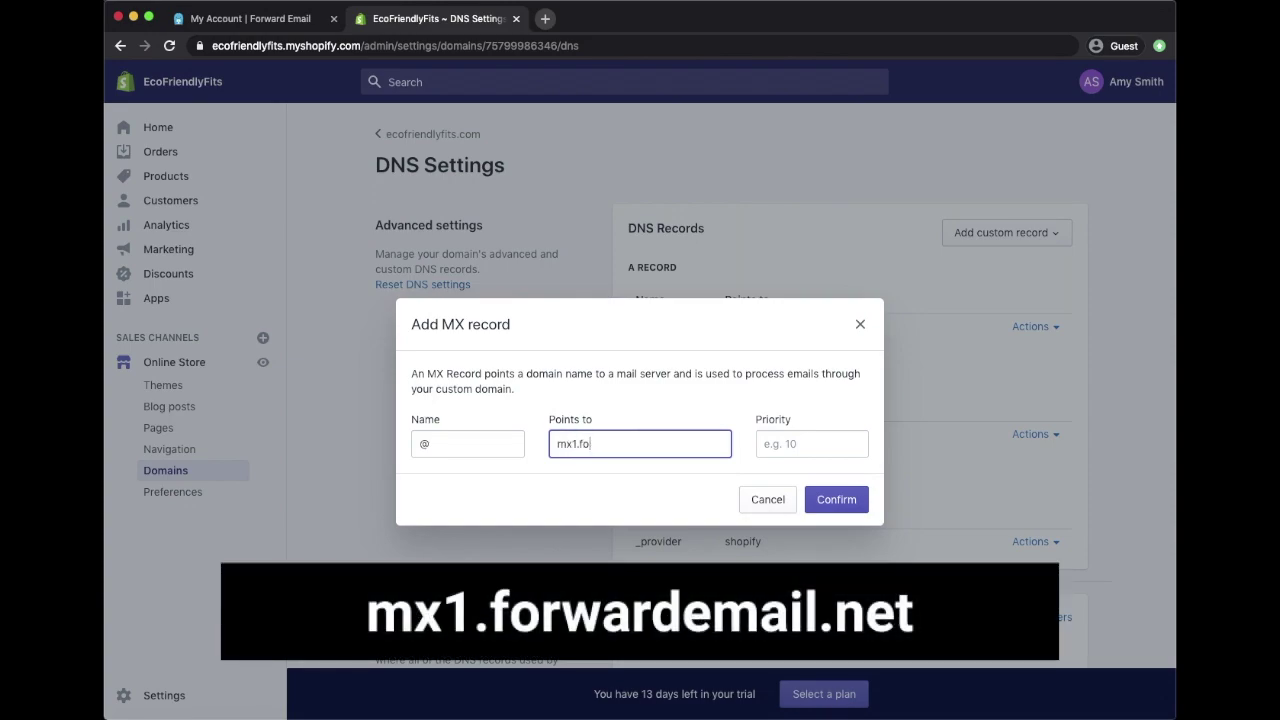
{"action": "type", "text": "rwardemail.net"}
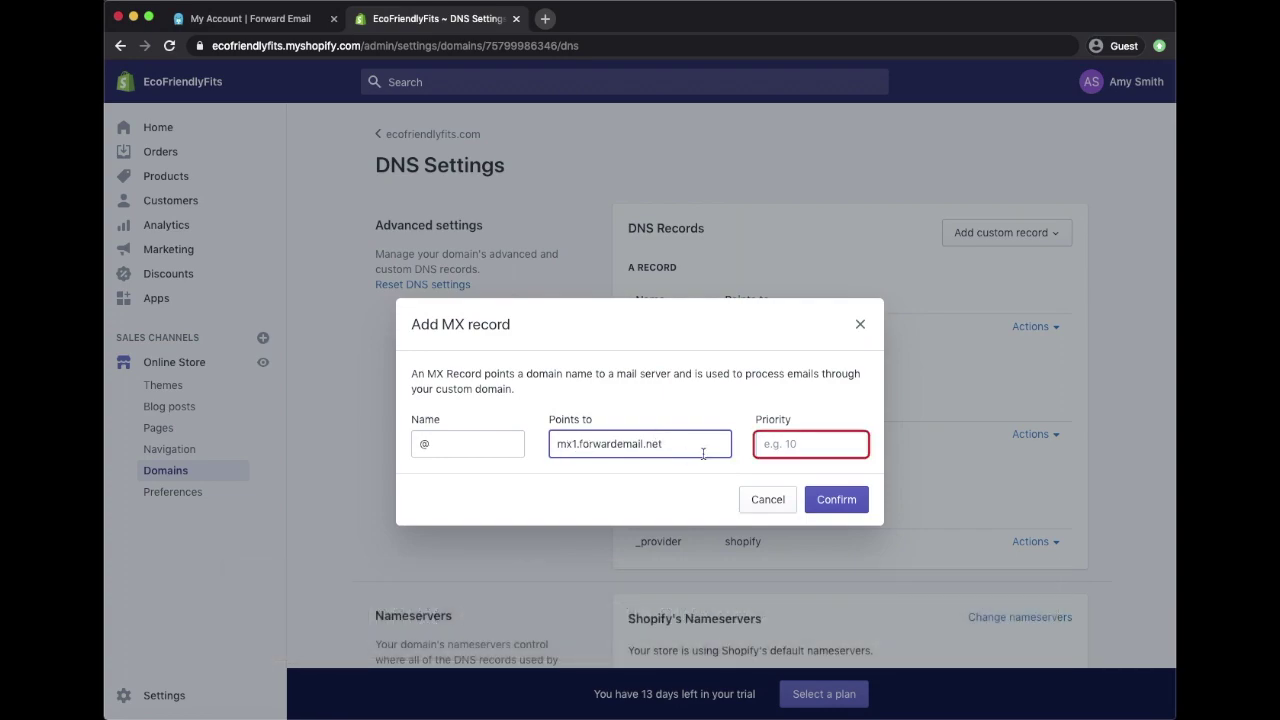
{"action": "left_click", "coordinate": [784, 443]}
{"action": "type", "text": "10"}
{"action": "left_click", "coordinate": [835, 500]}
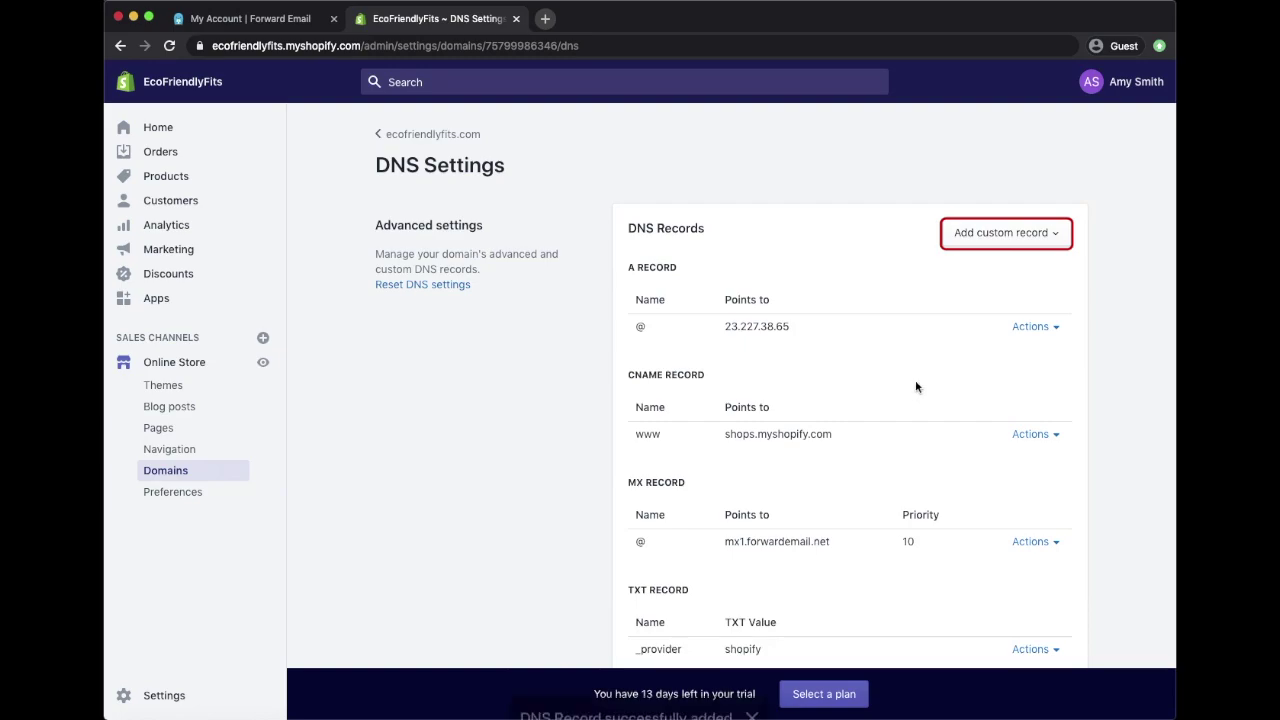
Step: Add a second @ MX record pointing to mx2.forwardemail.net with priority 10
{"action": "left_click", "coordinate": [998, 243]}
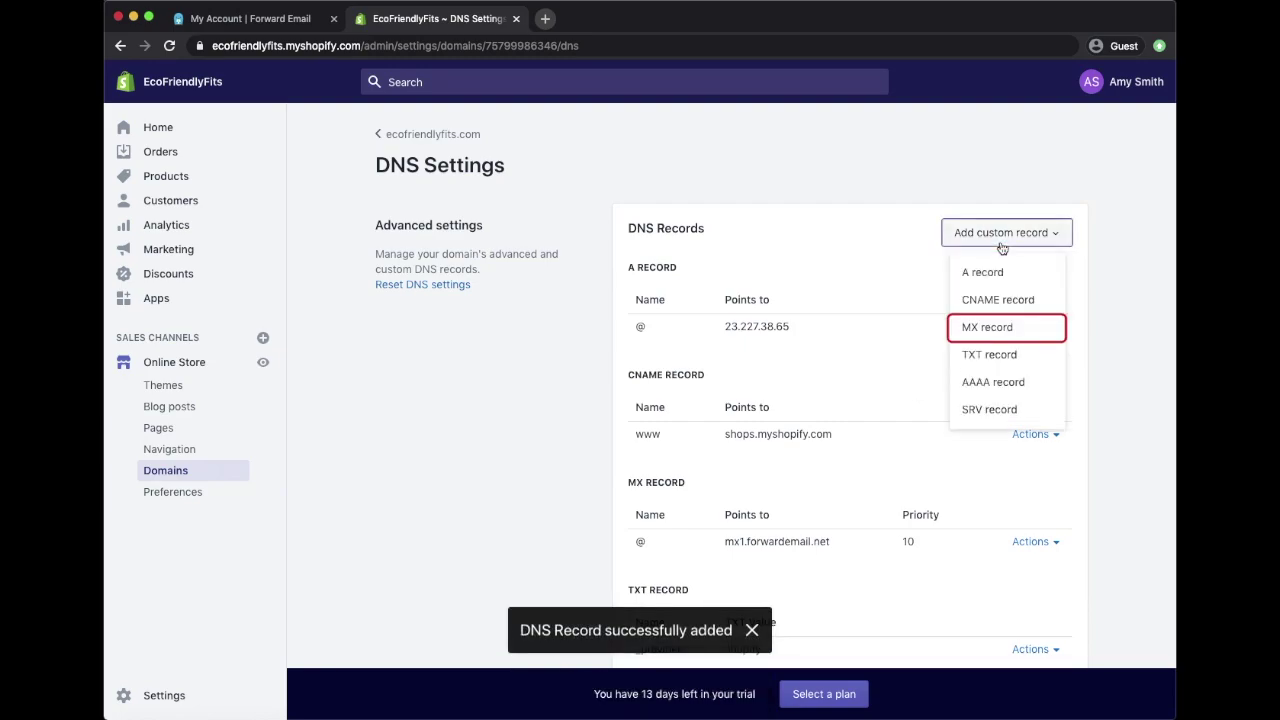
{"action": "left_click", "coordinate": [996, 328]}
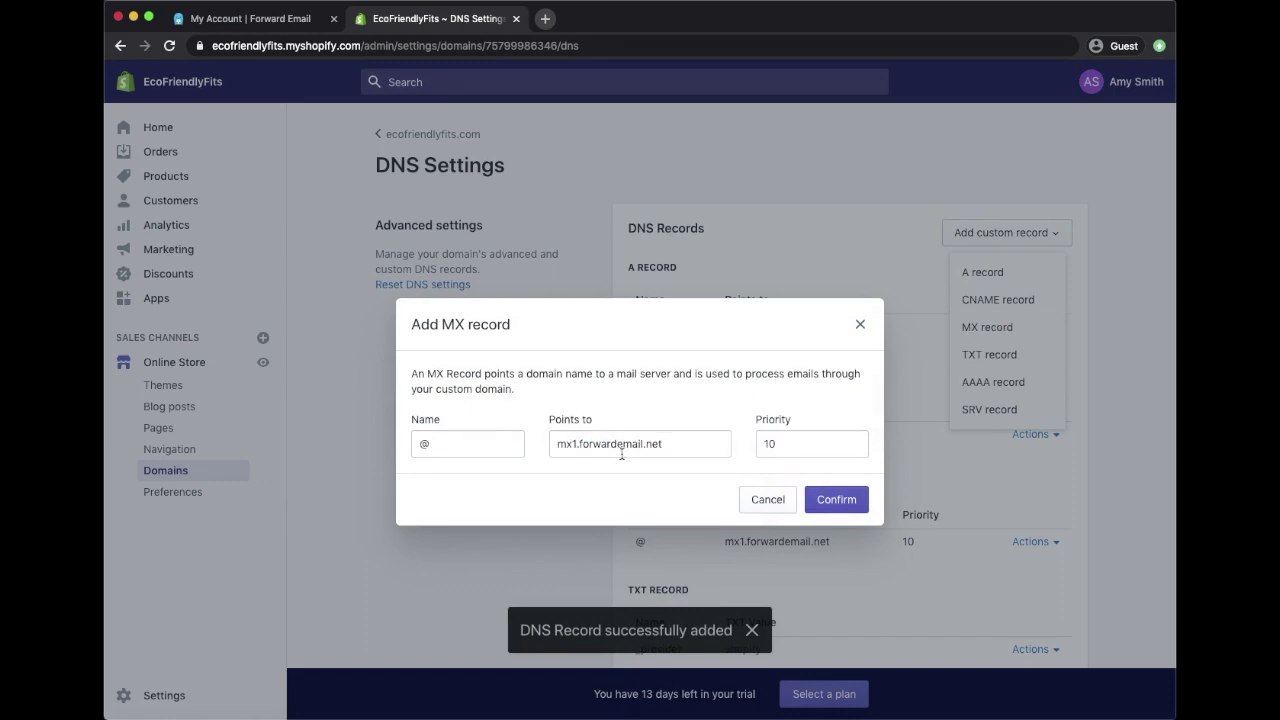
{"action": "left_click", "coordinate": [576, 445]}
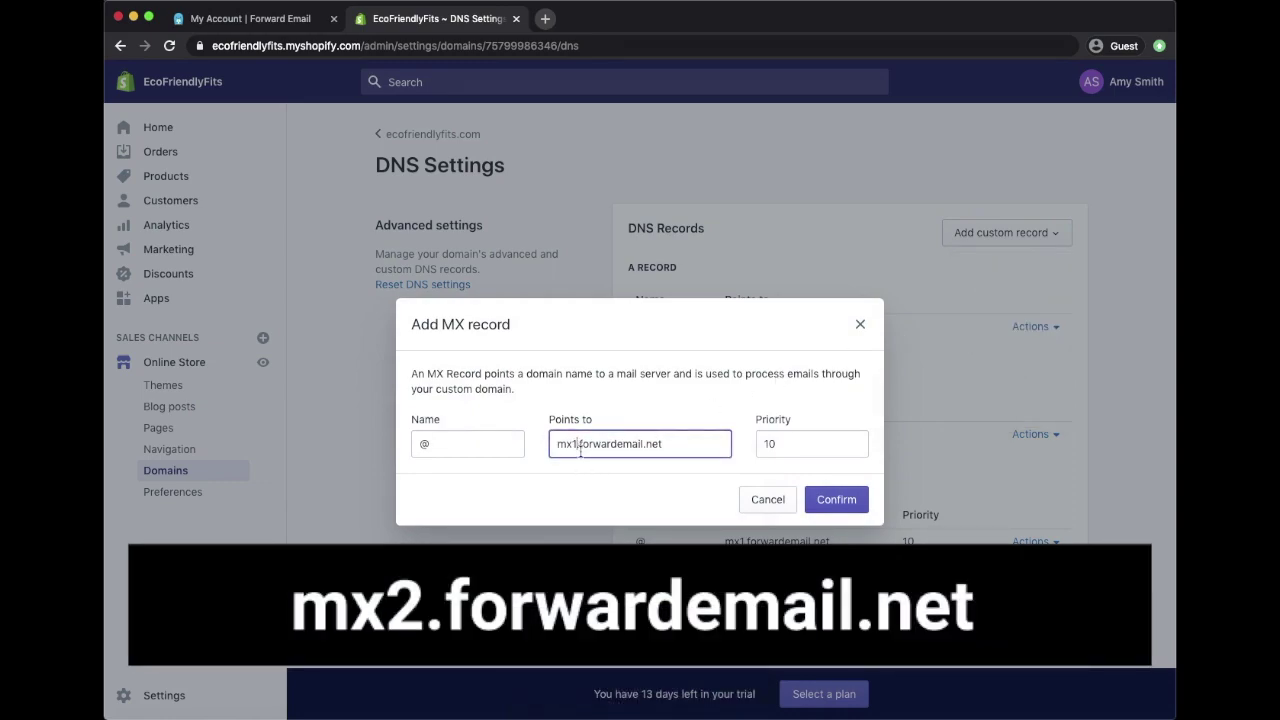
{"action": "key", "text": "BackSpace"}
{"action": "type", "text": "2"}
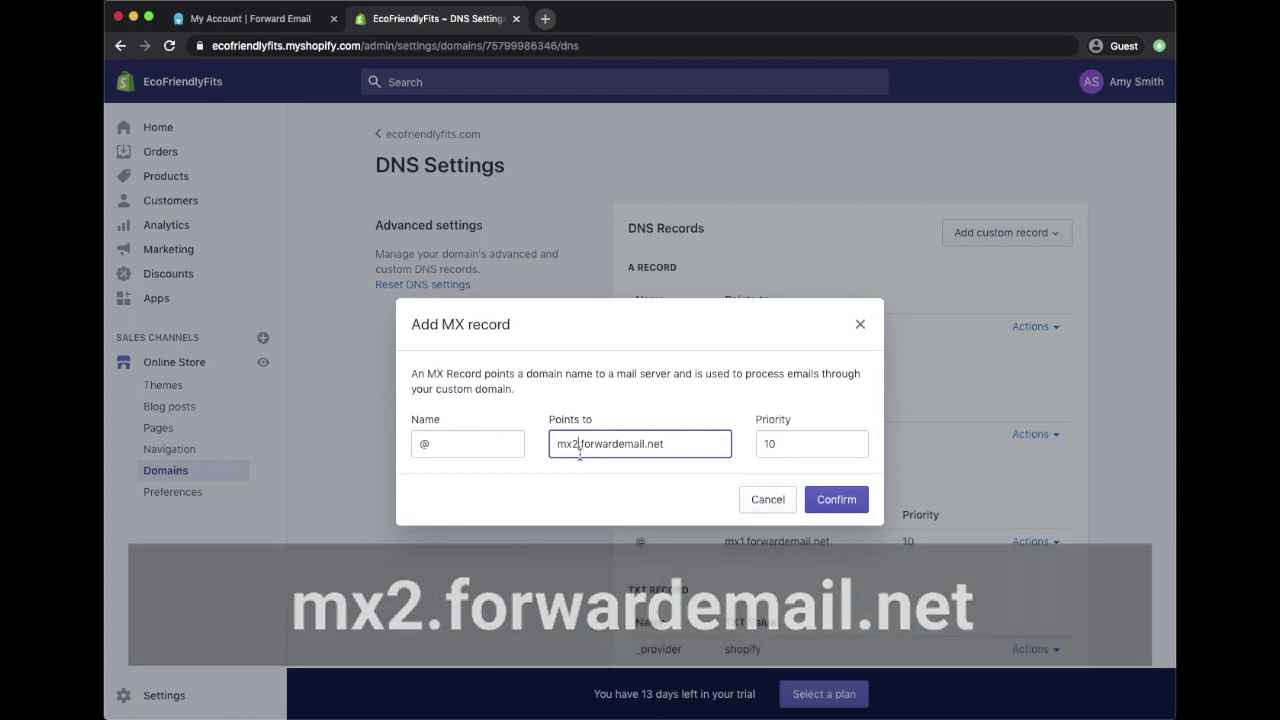
{"action": "left_click", "coordinate": [826, 504]}
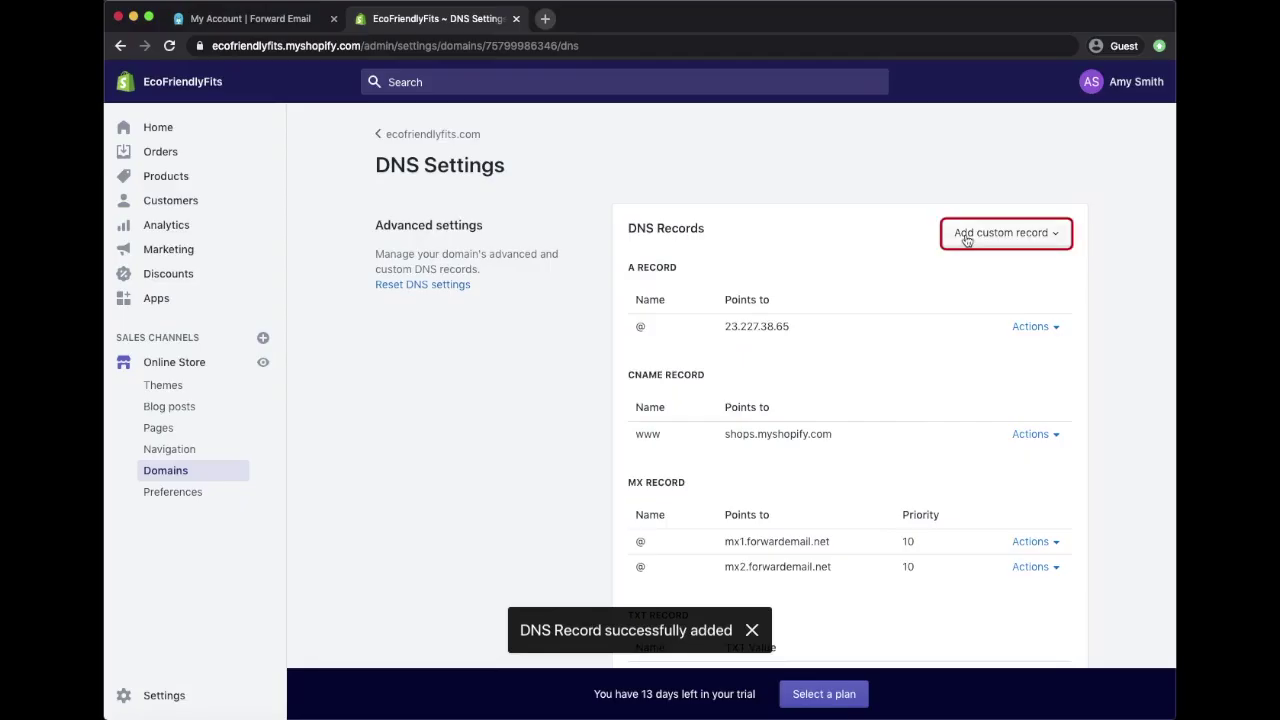
Step: Add an @ TXT record with value forward-email= followed by the account's Gmail address
{"action": "left_click", "coordinate": [966, 234]}
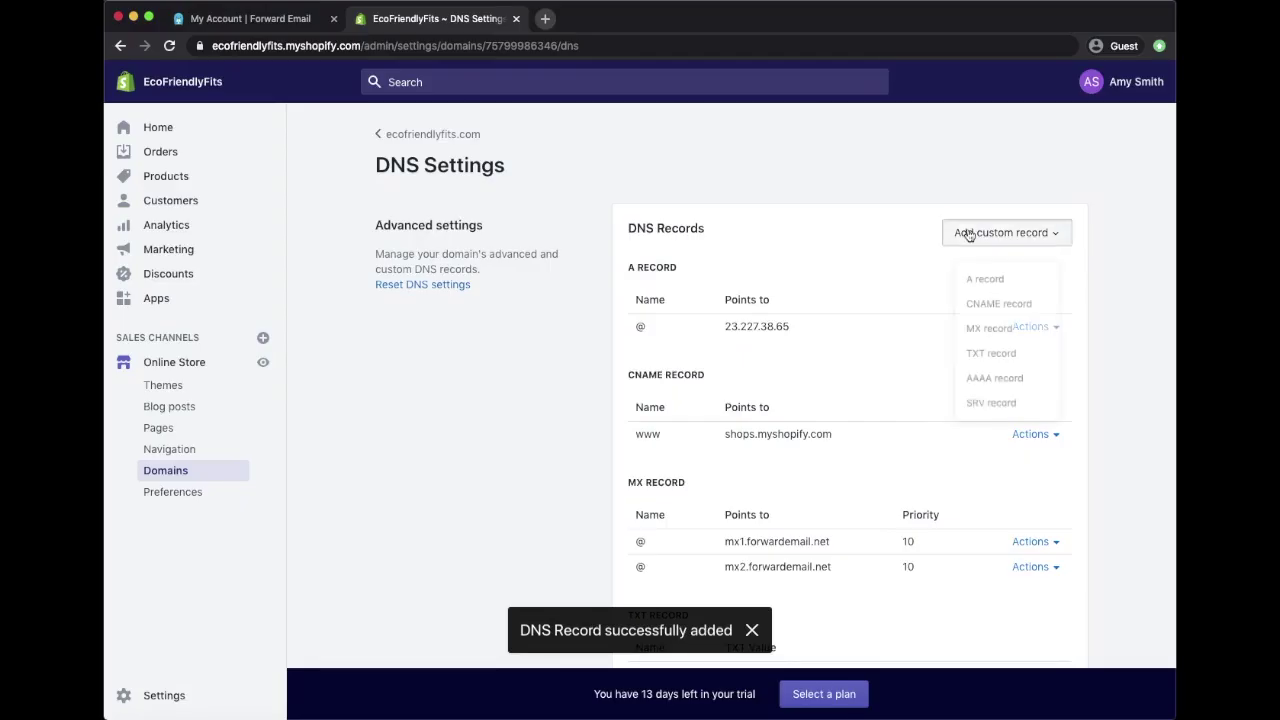
{"action": "left_click", "coordinate": [987, 356]}
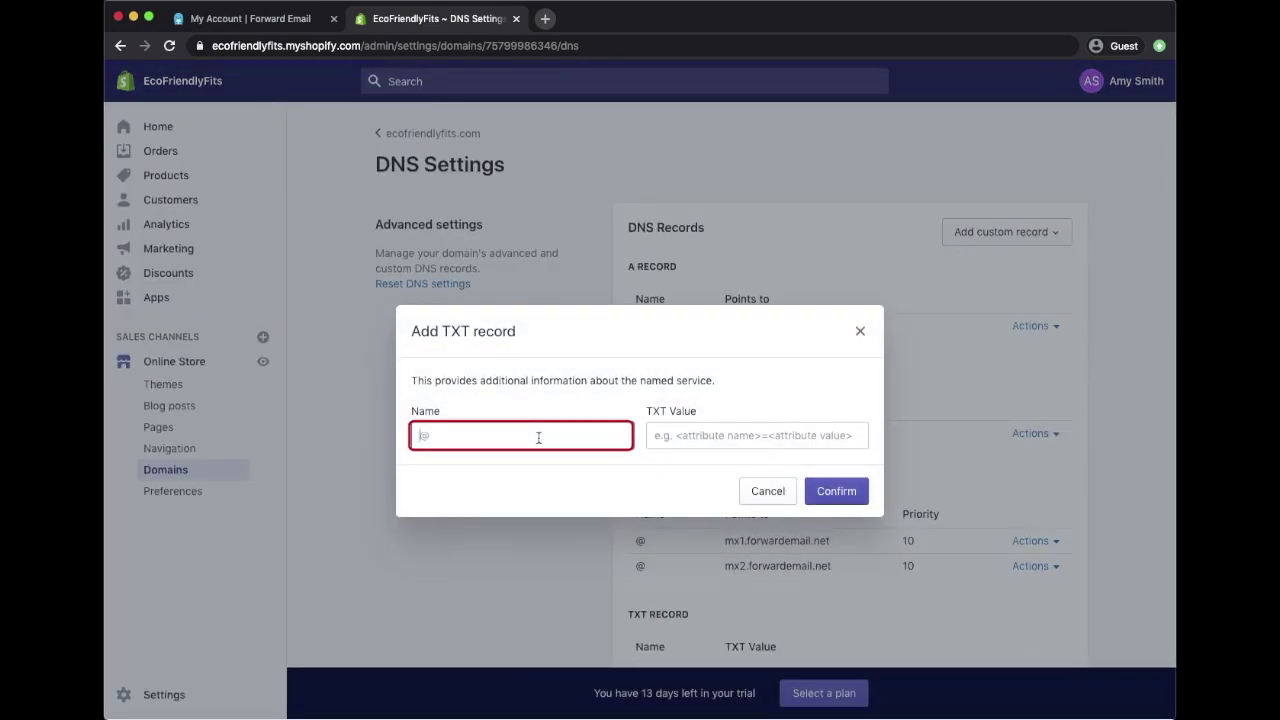
{"action": "type", "text": "@"}
{"action": "key", "text": "Tab"}
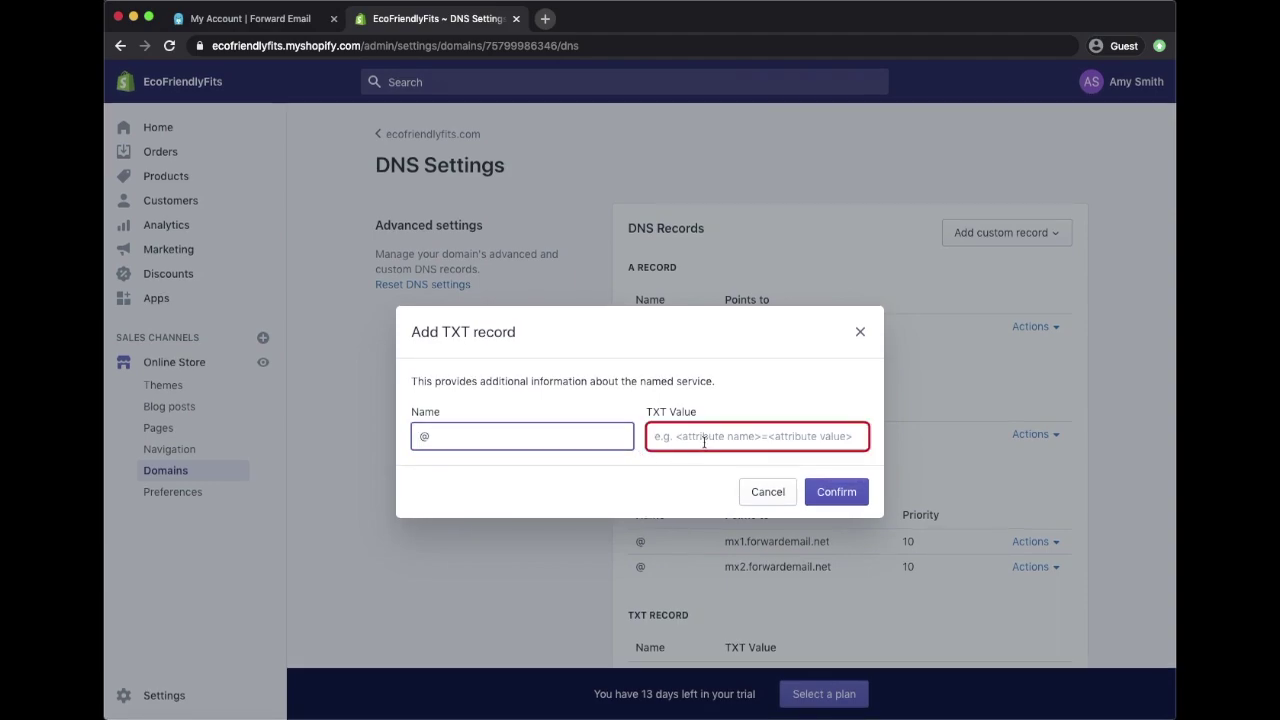
{"action": "left_click", "coordinate": [704, 437]}
{"action": "type", "text": "forward"}
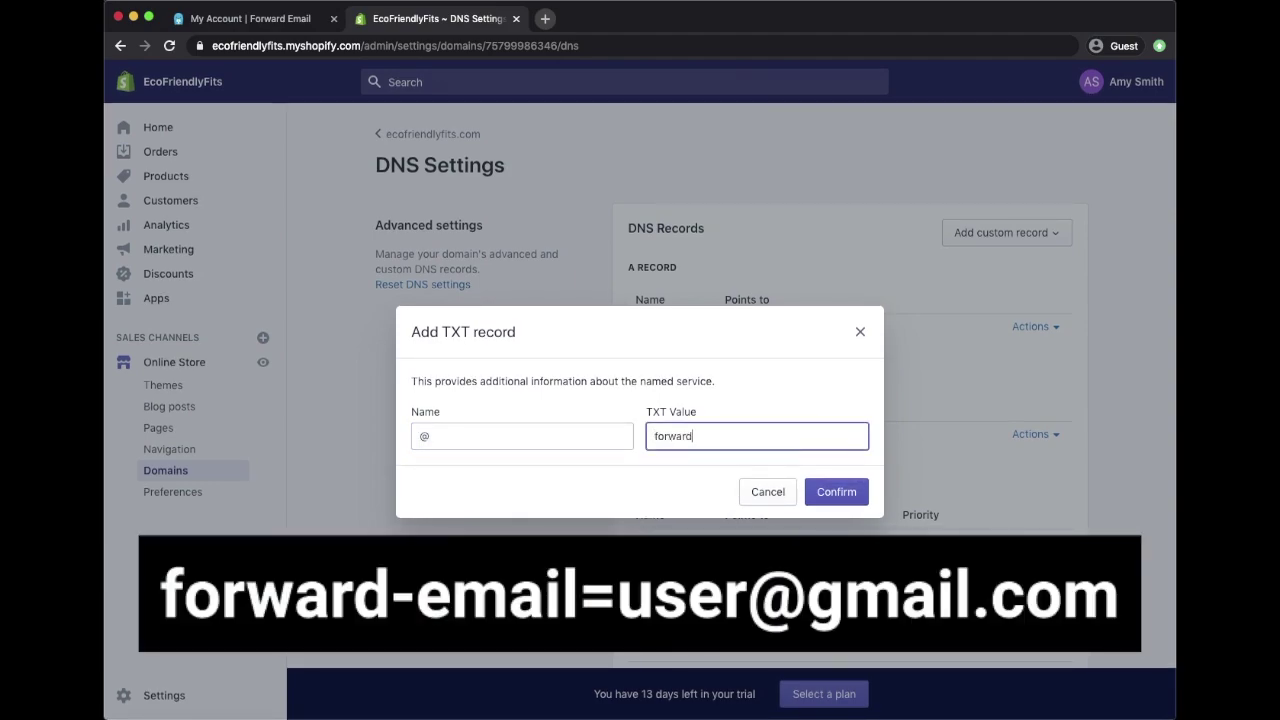
{"action": "double_click", "coordinate": [742, 436]}
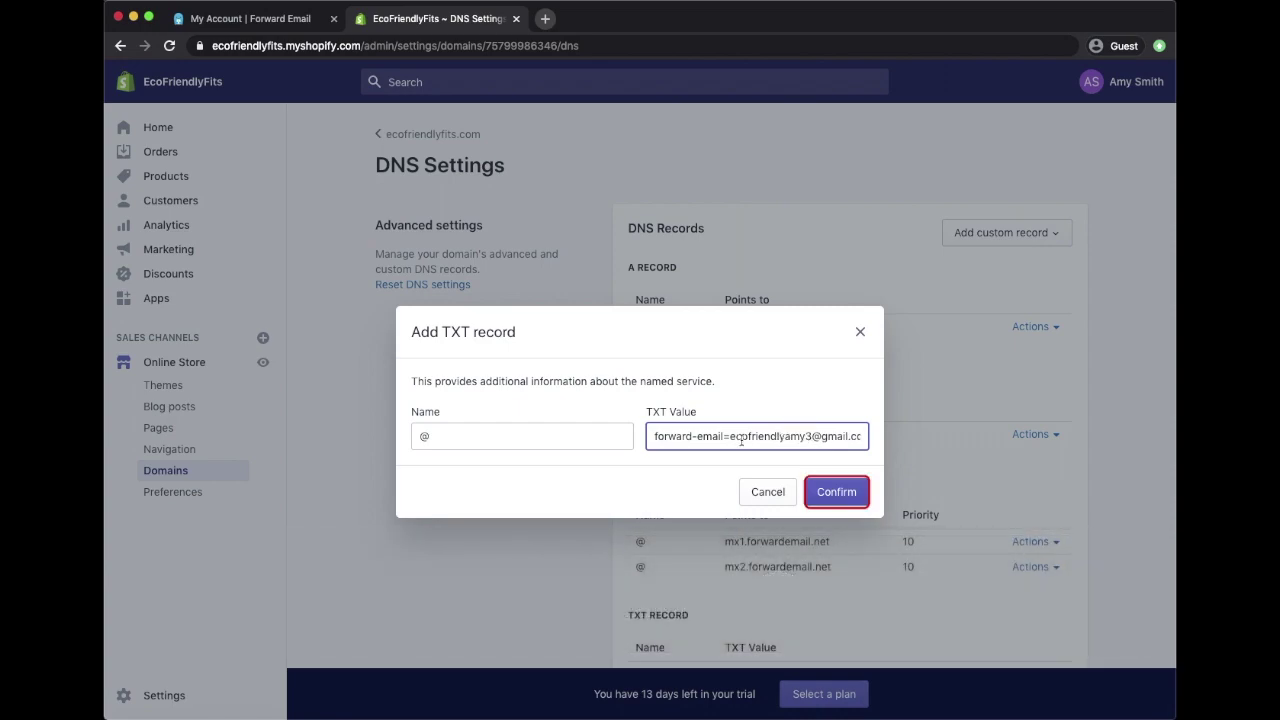
{"action": "left_click", "coordinate": [836, 492]}
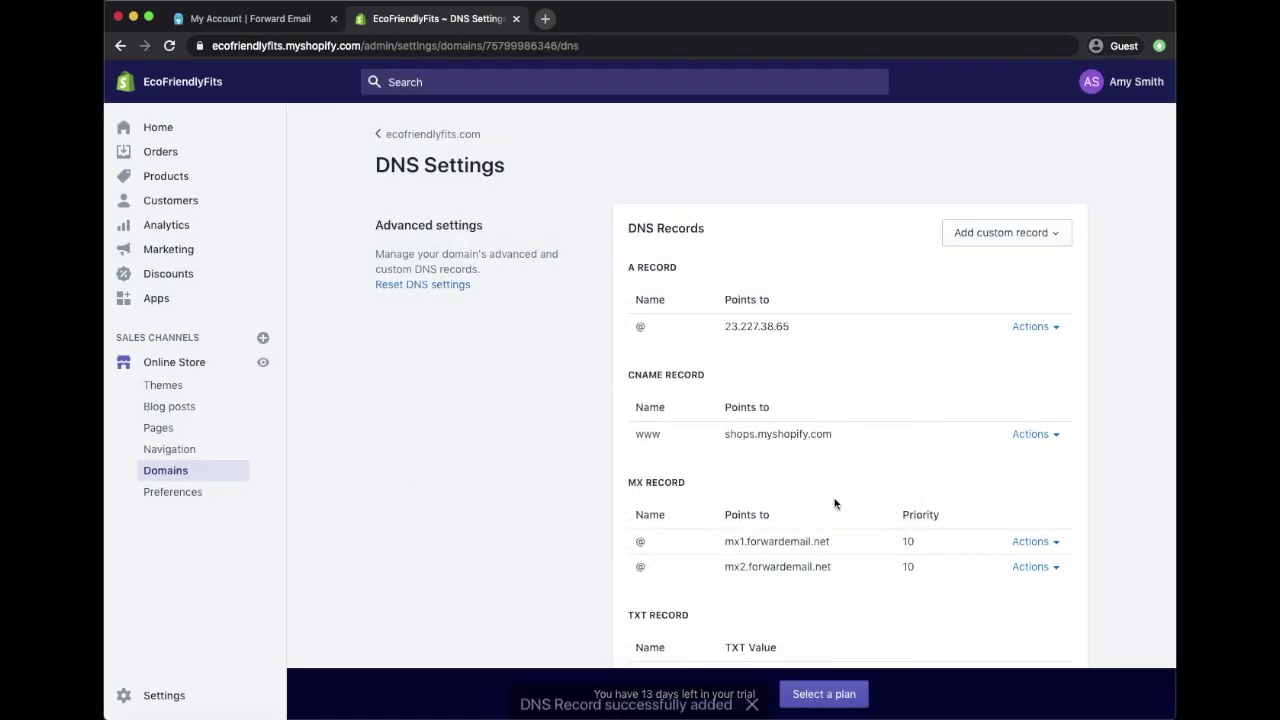
{"action": "scroll", "coordinate": [835, 504], "scroll_direction": "down", "scroll_amount": 2}
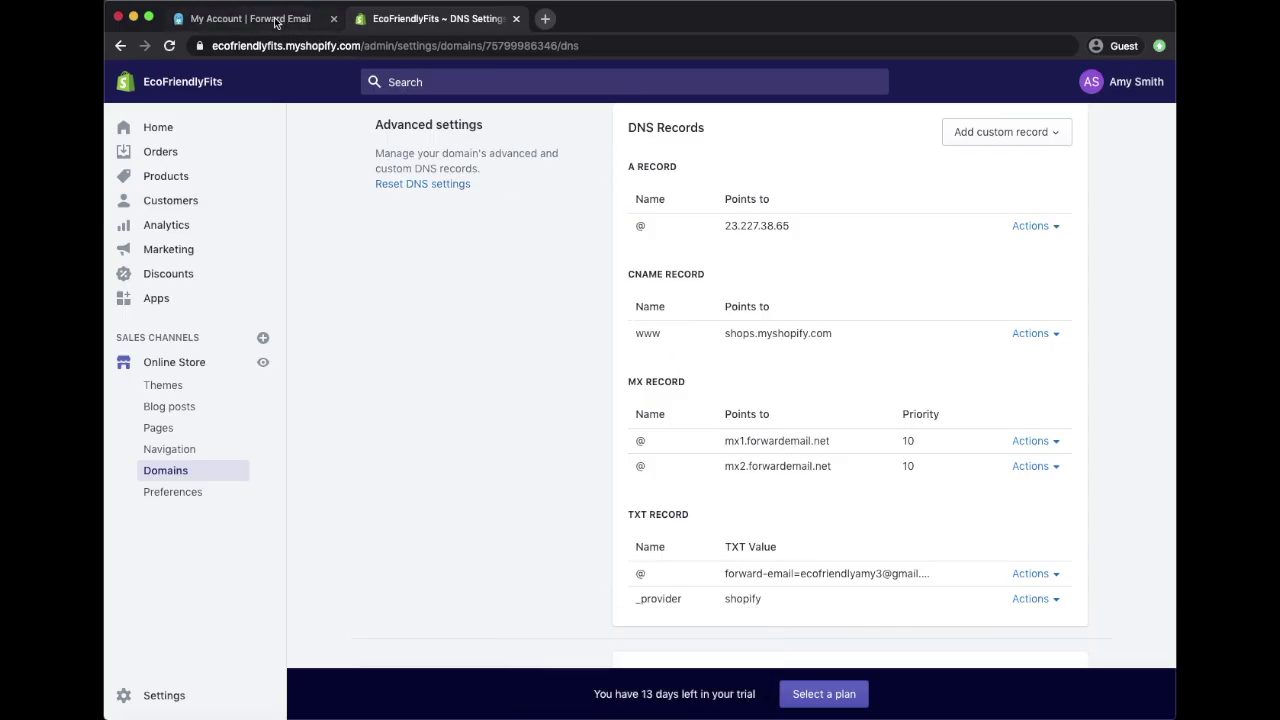
{"action": "left_click", "coordinate": [275, 20]}
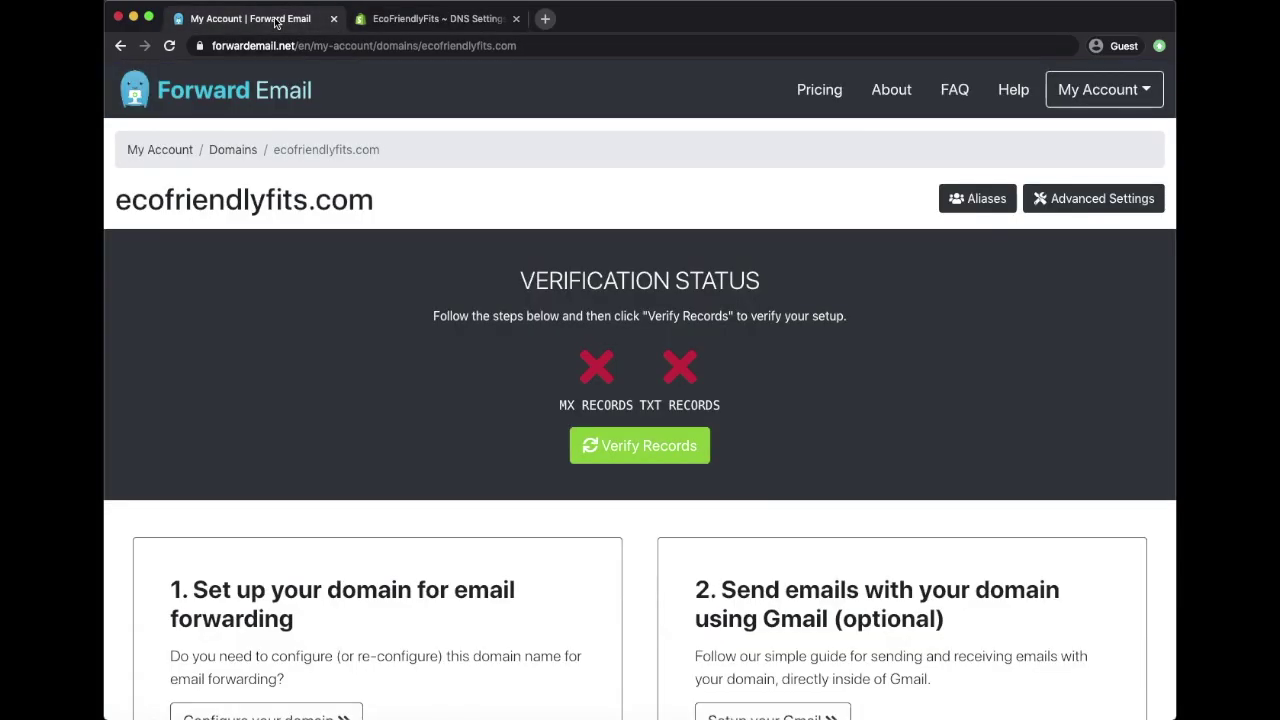
Step: Run Verify Records for ecofriendlyfits.com in Forward Email
{"action": "left_click", "coordinate": [660, 443]}
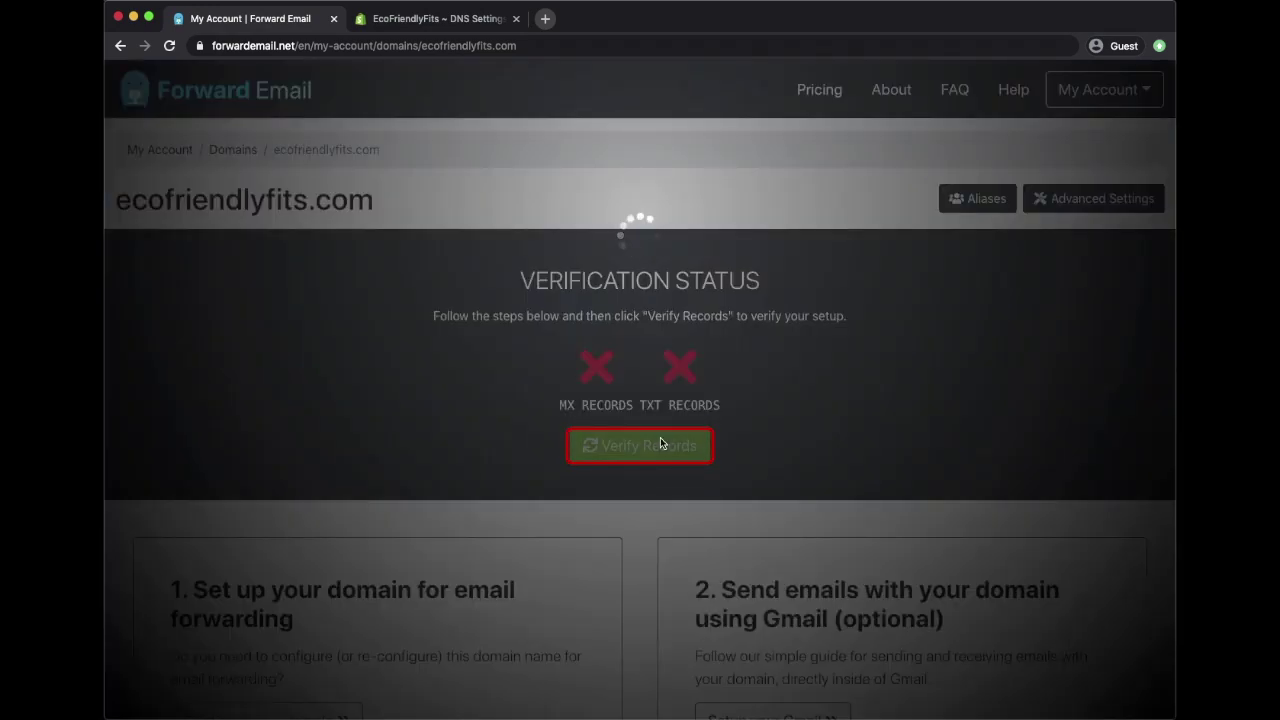